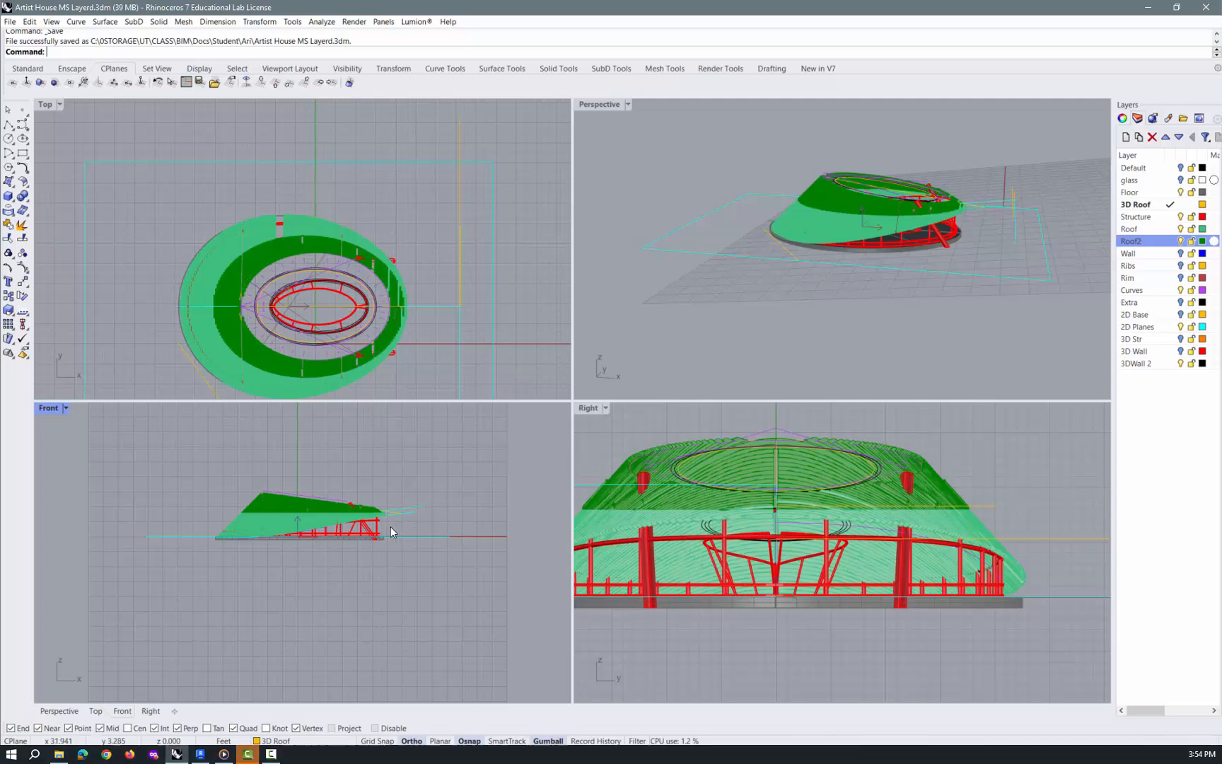
Delete the straight orange 3D Roof line lying outside the building, beyond its raised end
{"action": "scroll", "coordinate": [299, 549], "scroll_direction": "up", "scroll_amount": 4}
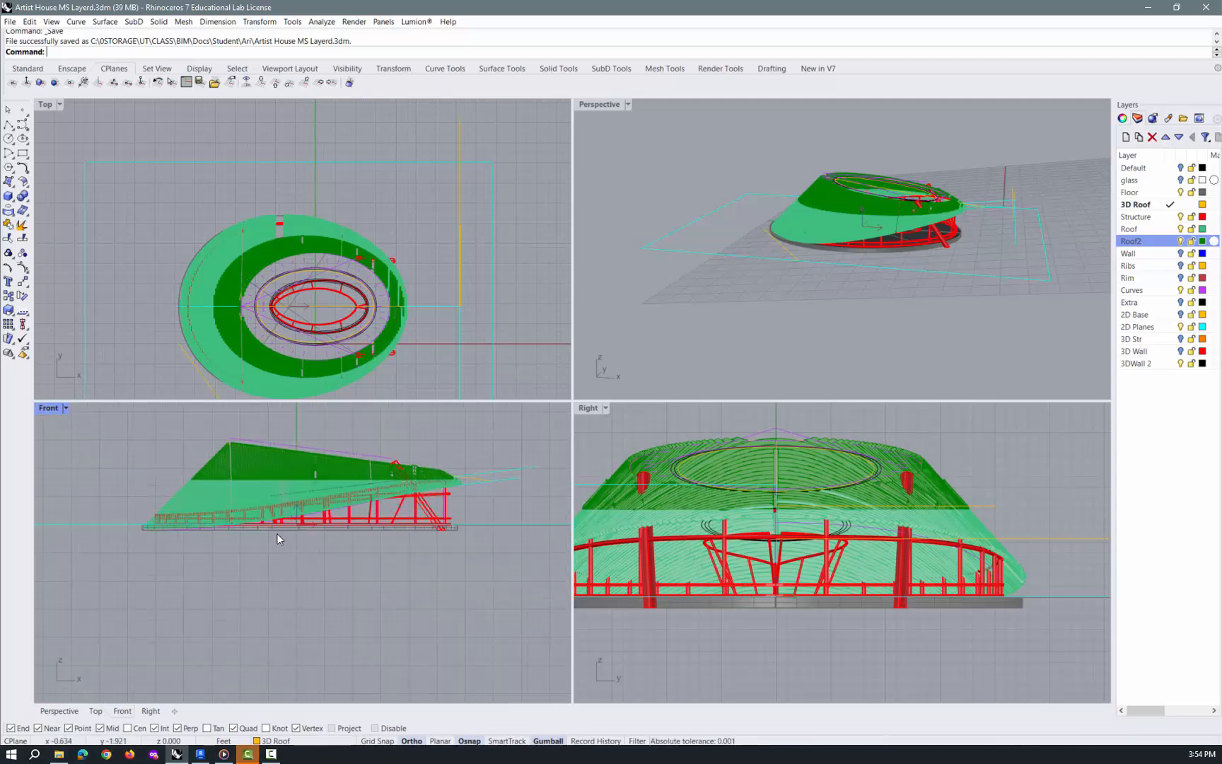
{"action": "scroll", "coordinate": [466, 487], "scroll_direction": "up", "scroll_amount": 2}
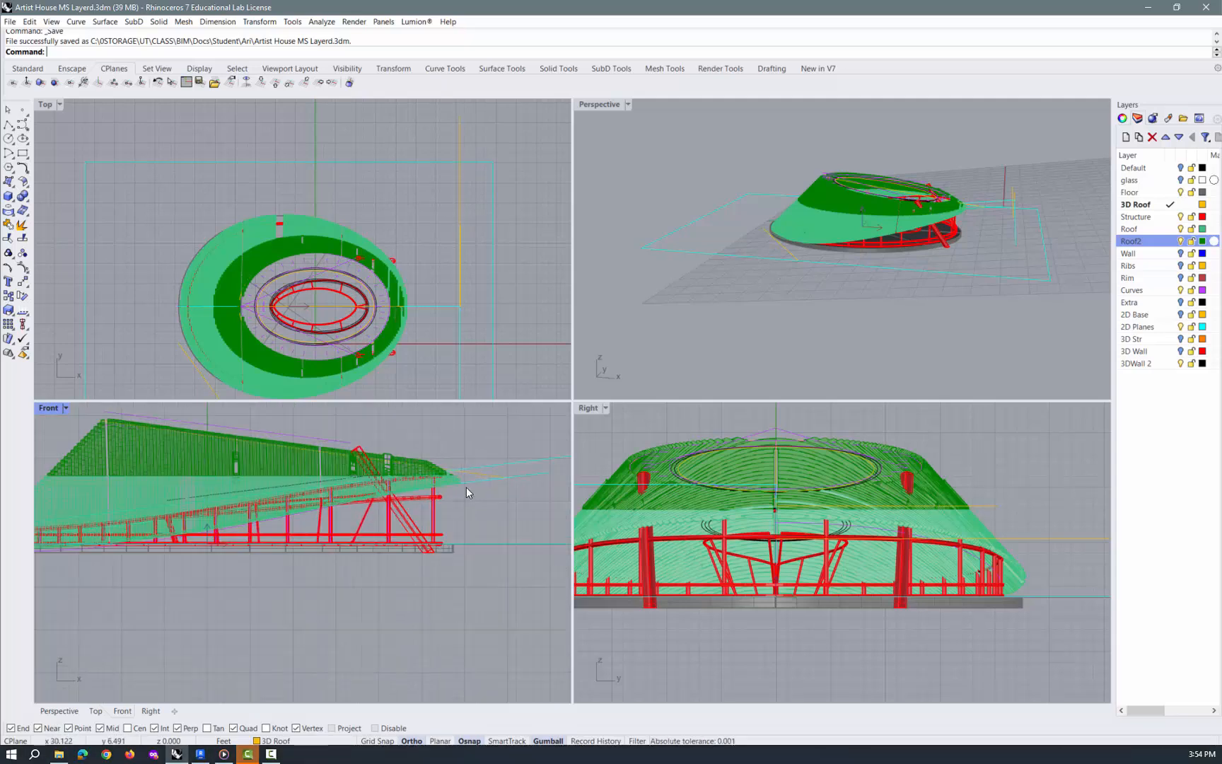
{"action": "left_click", "coordinate": [479, 480]}
{"action": "scroll", "coordinate": [478, 481], "scroll_direction": "down", "scroll_amount": 3}
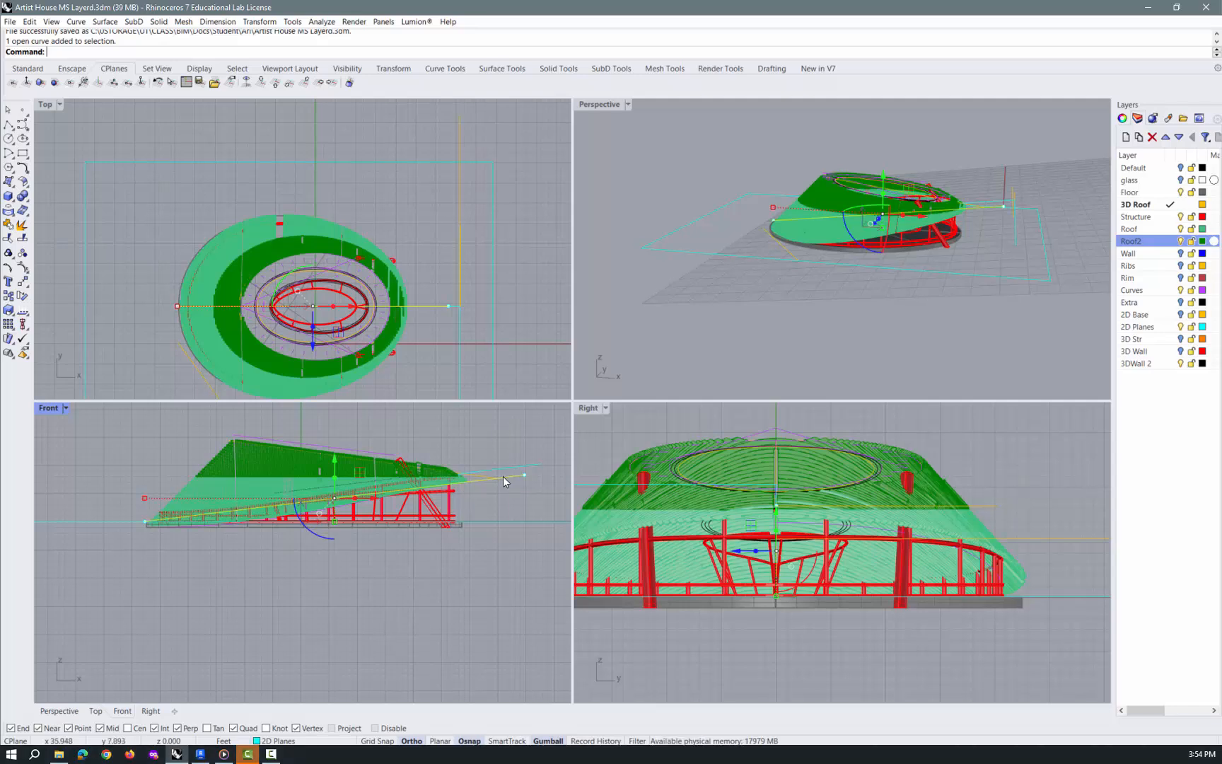
{"action": "right_click_drag", "start_coordinate": [856, 333], "coordinate": [901, 292]}
{"action": "scroll", "coordinate": [852, 288], "scroll_direction": "up", "scroll_amount": 3}
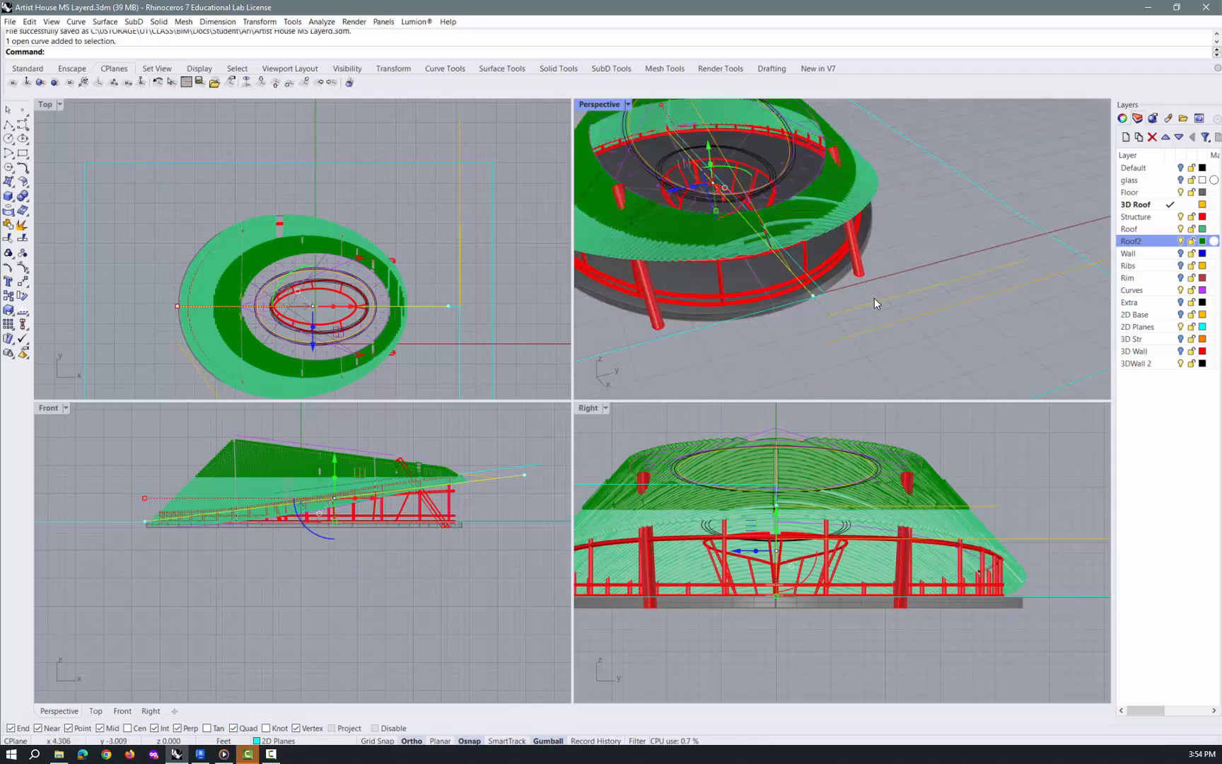
{"action": "left_click", "coordinate": [875, 298]}
{"action": "key", "text": "Delete"}
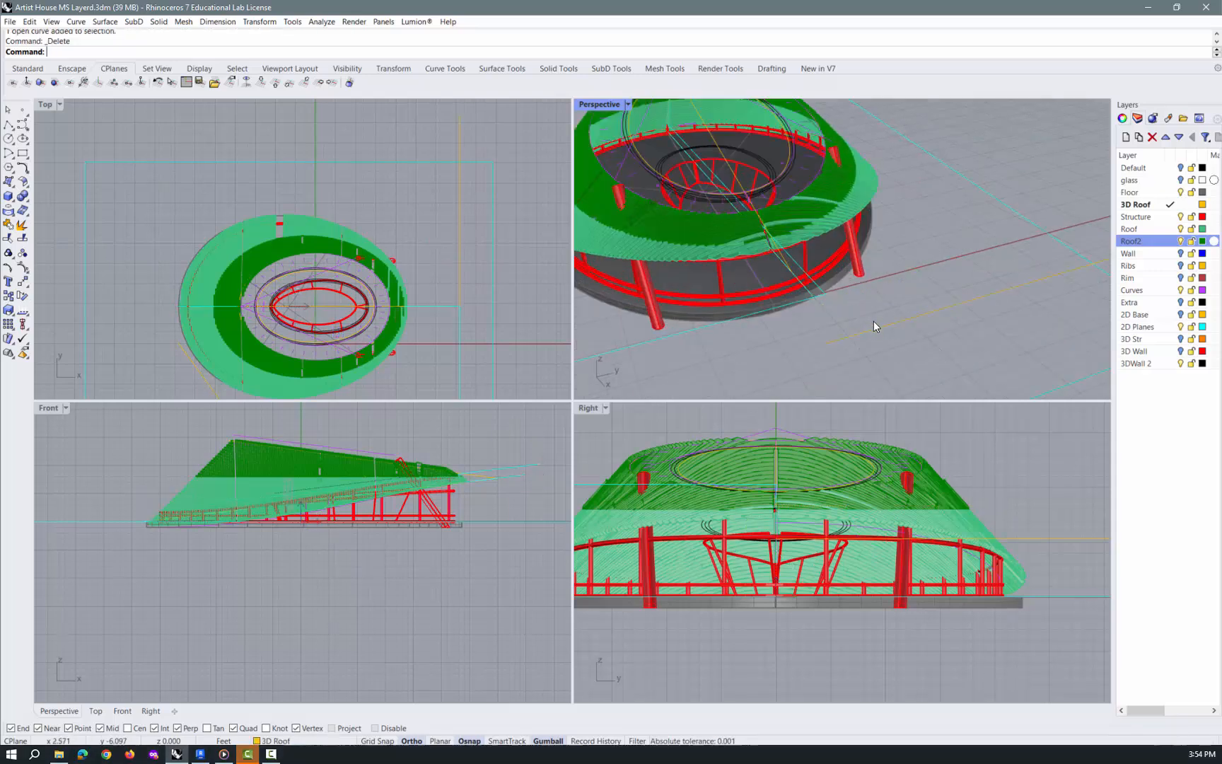
Hide the Curves and Structure layers
{"action": "right_click_drag", "start_coordinate": [863, 334], "coordinate": [935, 297]}
{"action": "left_click", "coordinate": [1050, 246]}
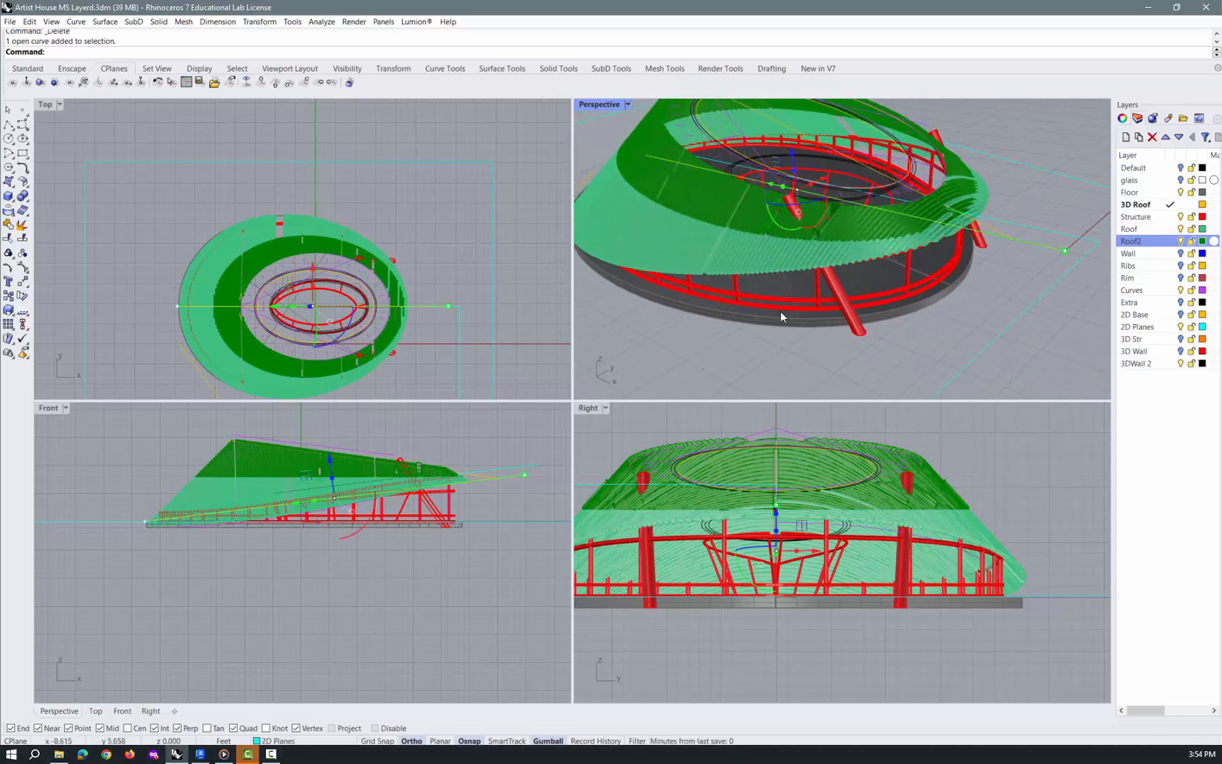
{"action": "left_click", "coordinate": [430, 415]}
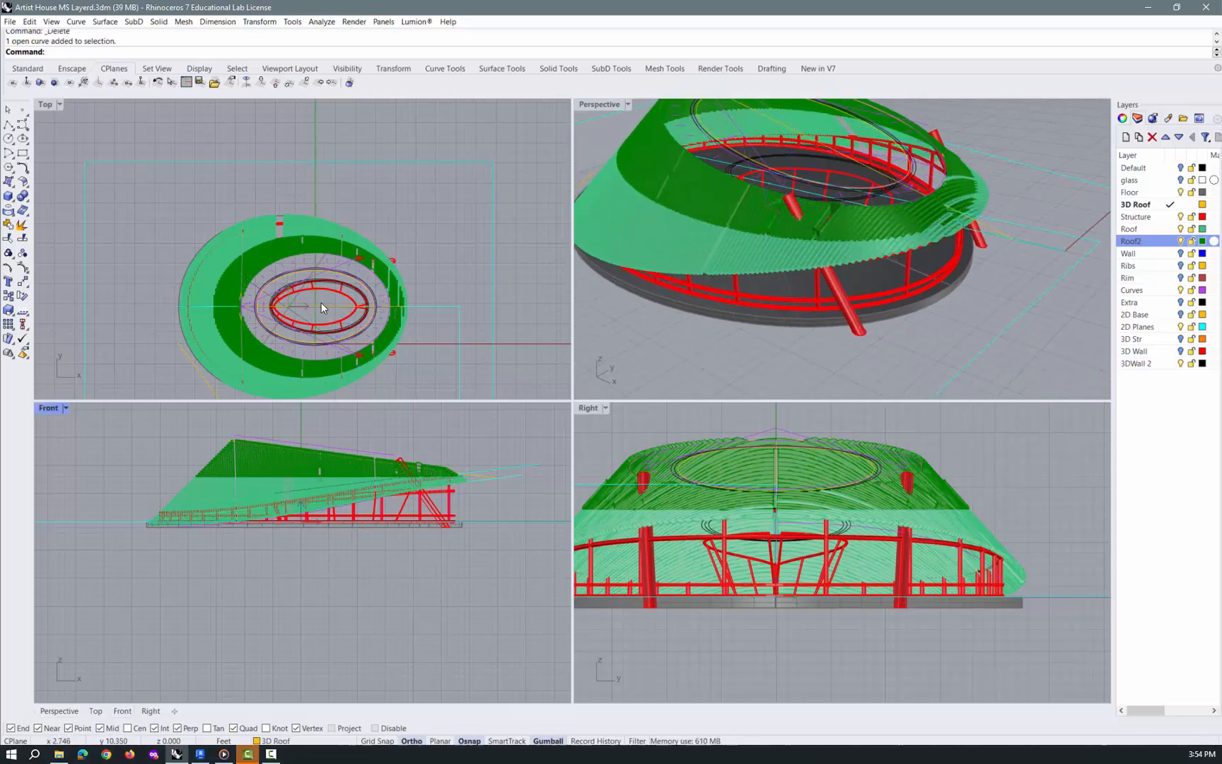
{"action": "right_click_drag", "start_coordinate": [818, 185], "coordinate": [844, 155]}
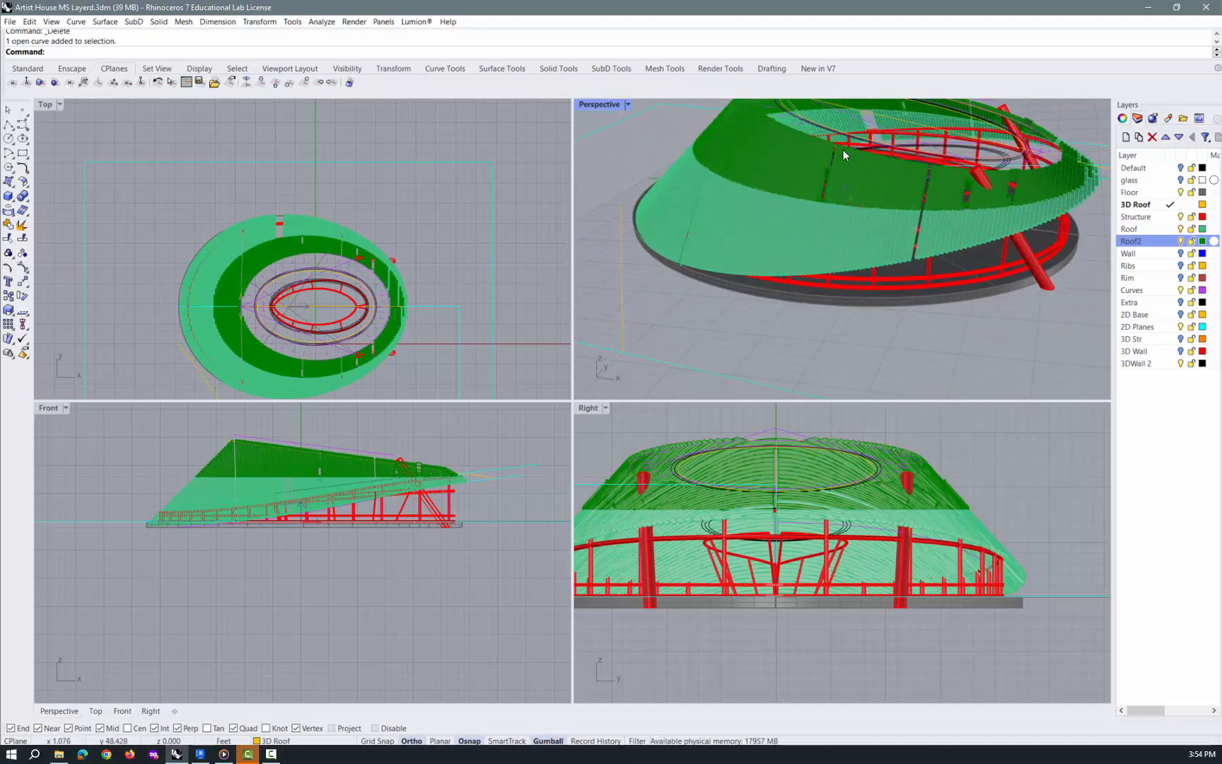
{"action": "scroll", "coordinate": [299, 277], "scroll_direction": "up", "scroll_amount": 2}
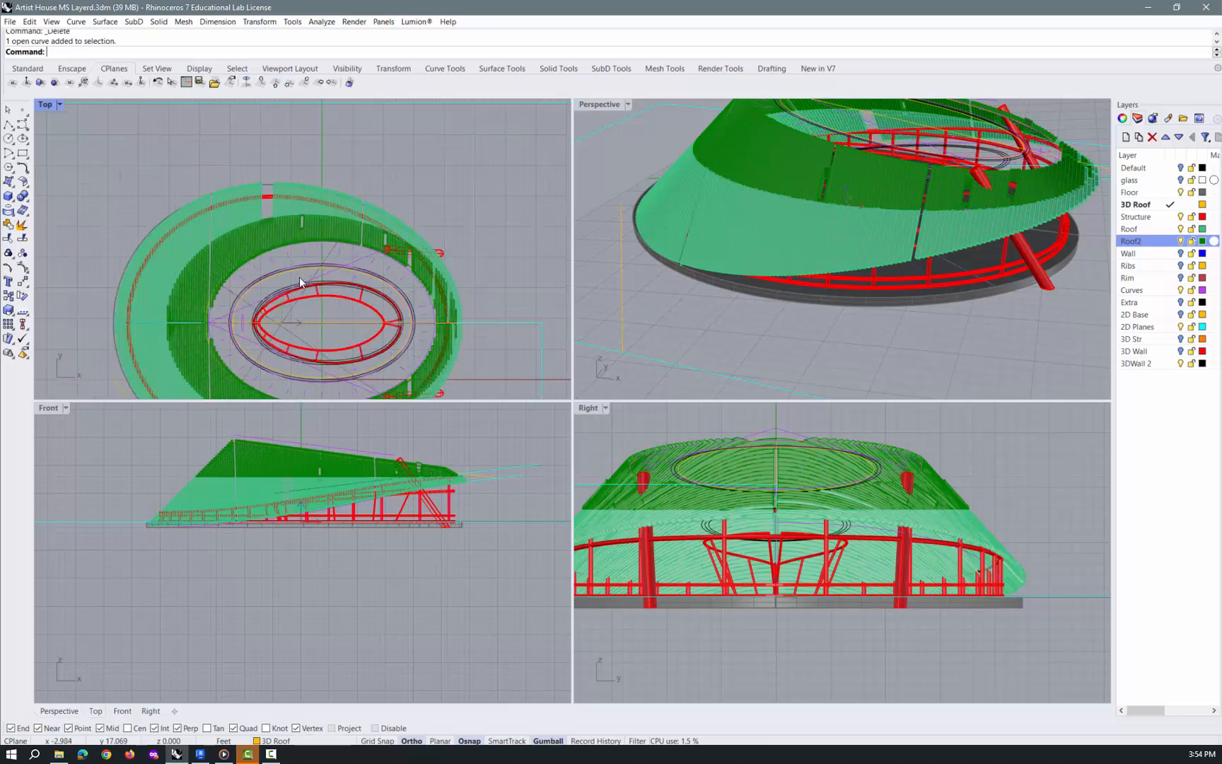
{"action": "scroll", "coordinate": [378, 228], "scroll_direction": "down", "scroll_amount": 4}
{"action": "scroll", "coordinate": [357, 282], "scroll_direction": "up", "scroll_amount": 6}
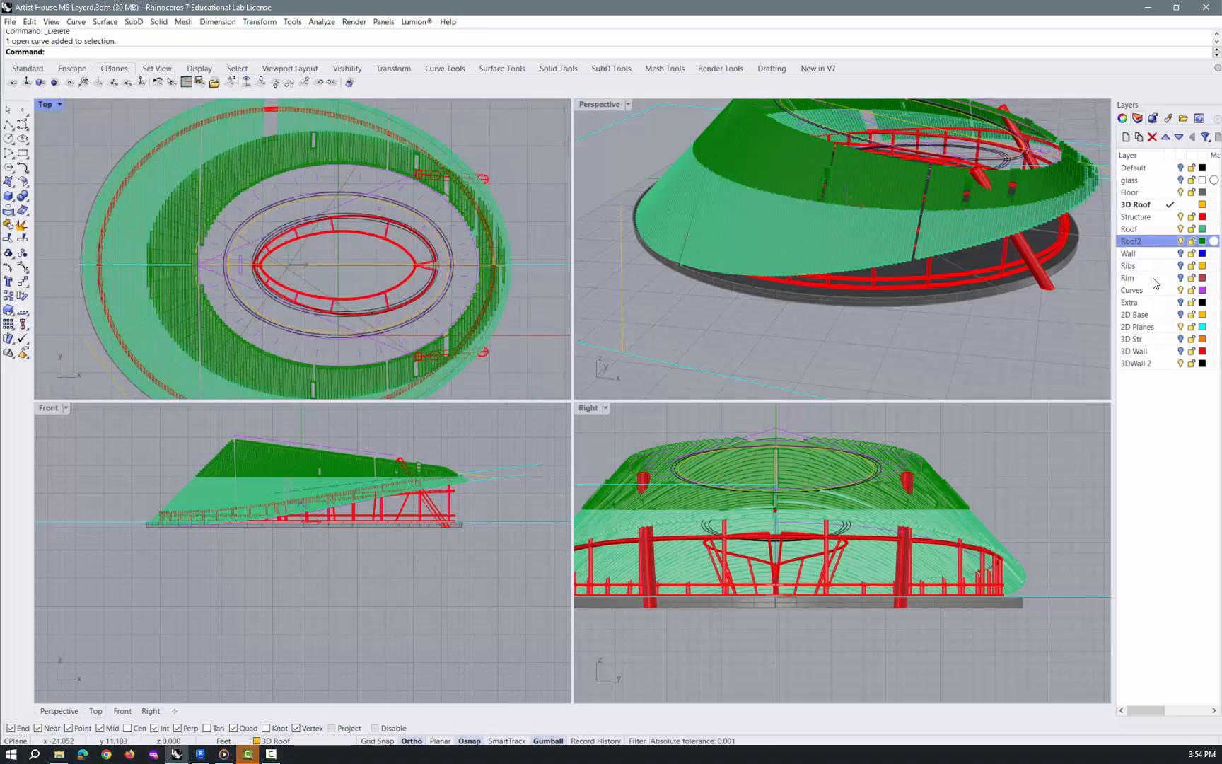
{"action": "left_click", "coordinate": [1177, 291]}
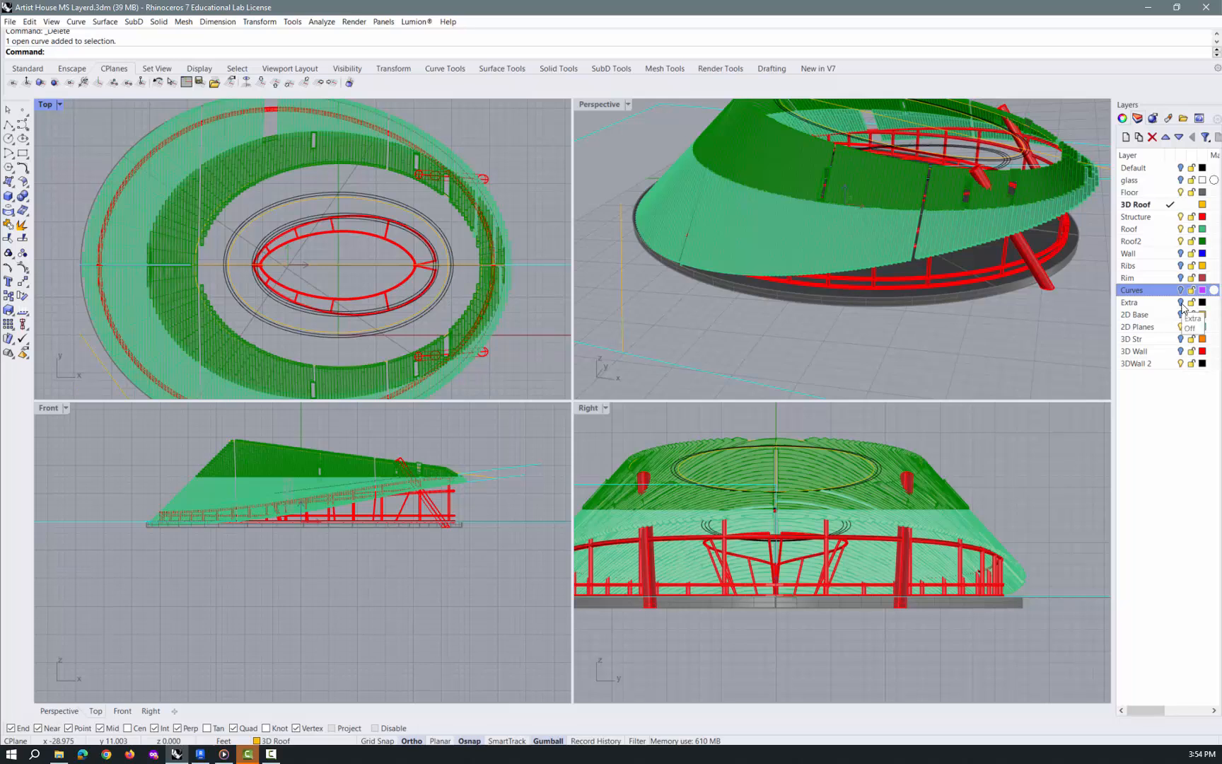
{"action": "left_click", "coordinate": [1180, 217]}
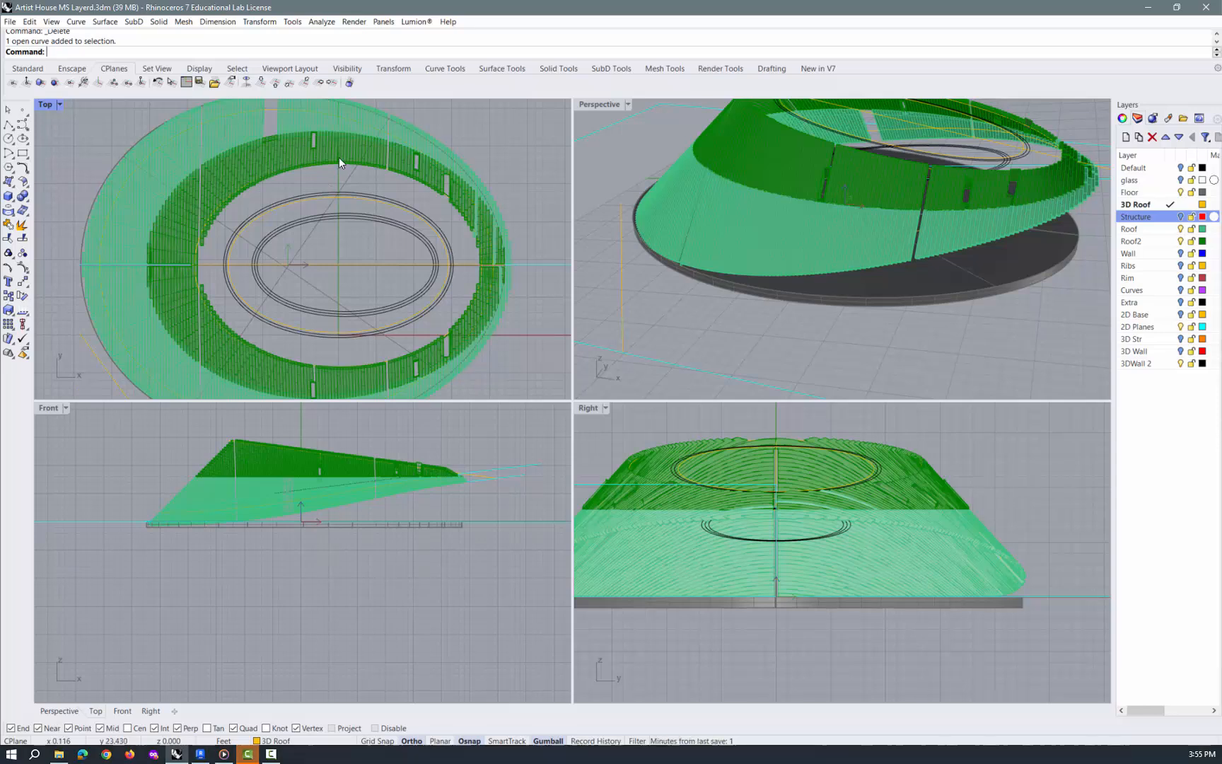
Delete the closed orange curve running along the inner edge of the upper roof opening
{"action": "scroll", "coordinate": [340, 158], "scroll_direction": "up", "scroll_amount": 4}
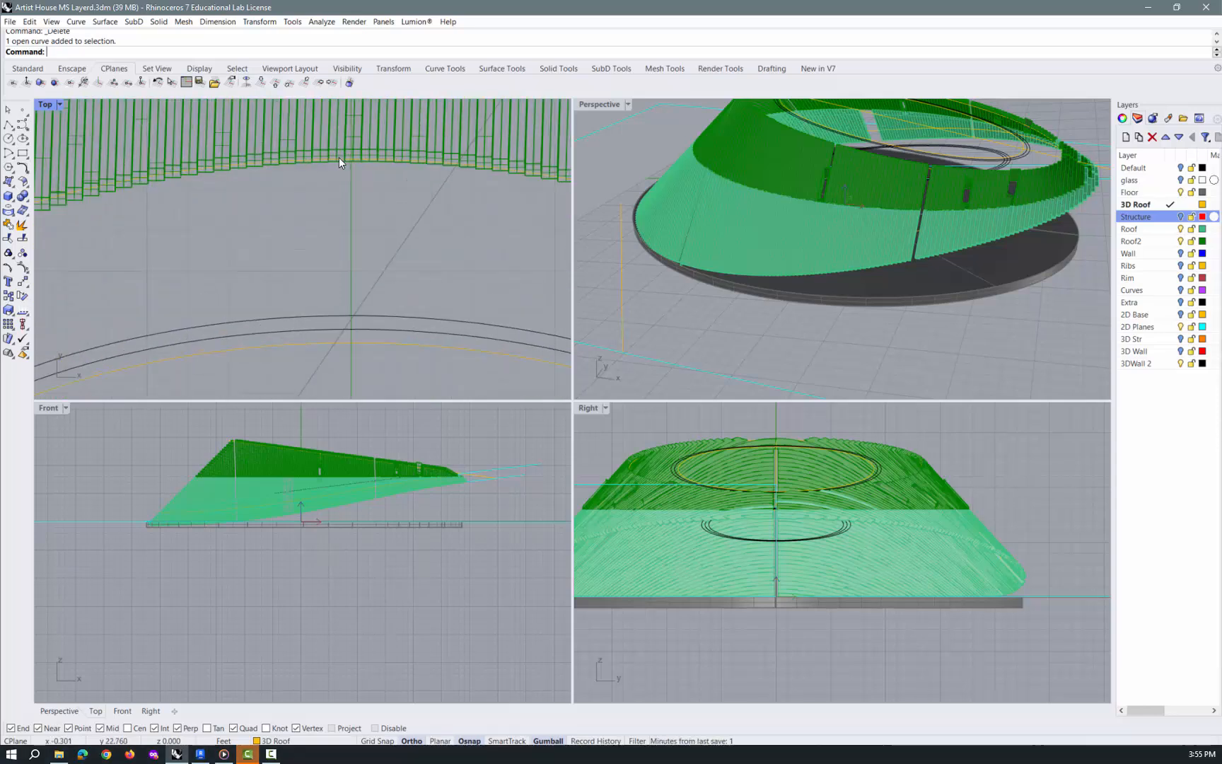
{"action": "left_click", "coordinate": [339, 156]}
{"action": "key", "text": "Delete"}
Measure the distance from the orange inner ellipse to the roof opening's edge along the vertical axis in the Top view
{"action": "scroll", "coordinate": [338, 164], "scroll_direction": "down", "scroll_amount": 2}
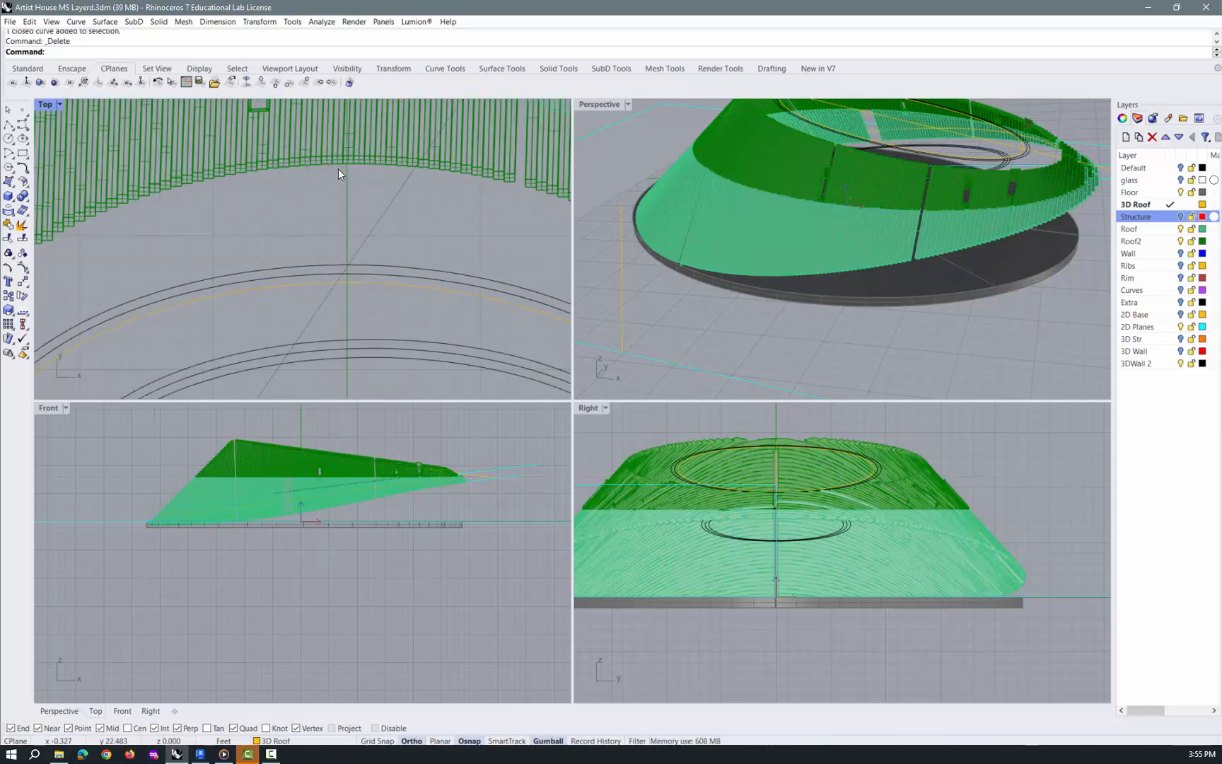
{"action": "type", "text": "Distance"}
{"action": "key", "text": "Return"}
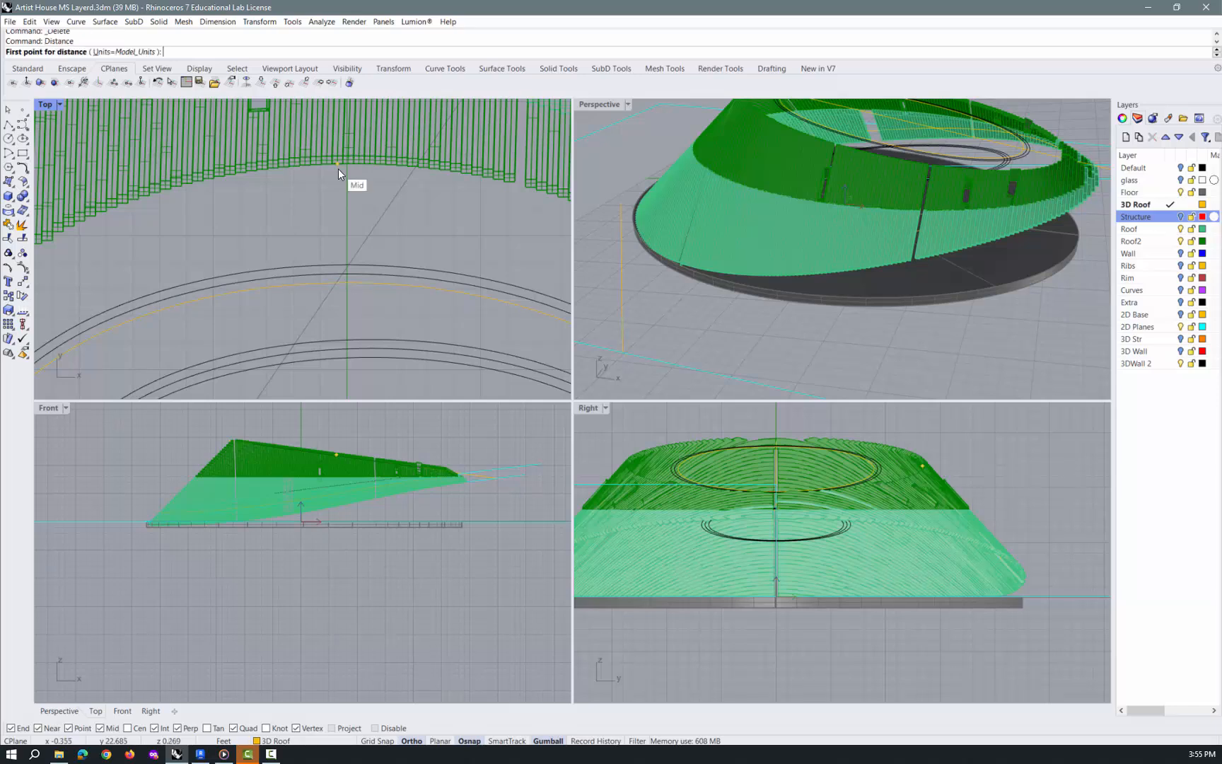
{"action": "left_click", "coordinate": [346, 282]}
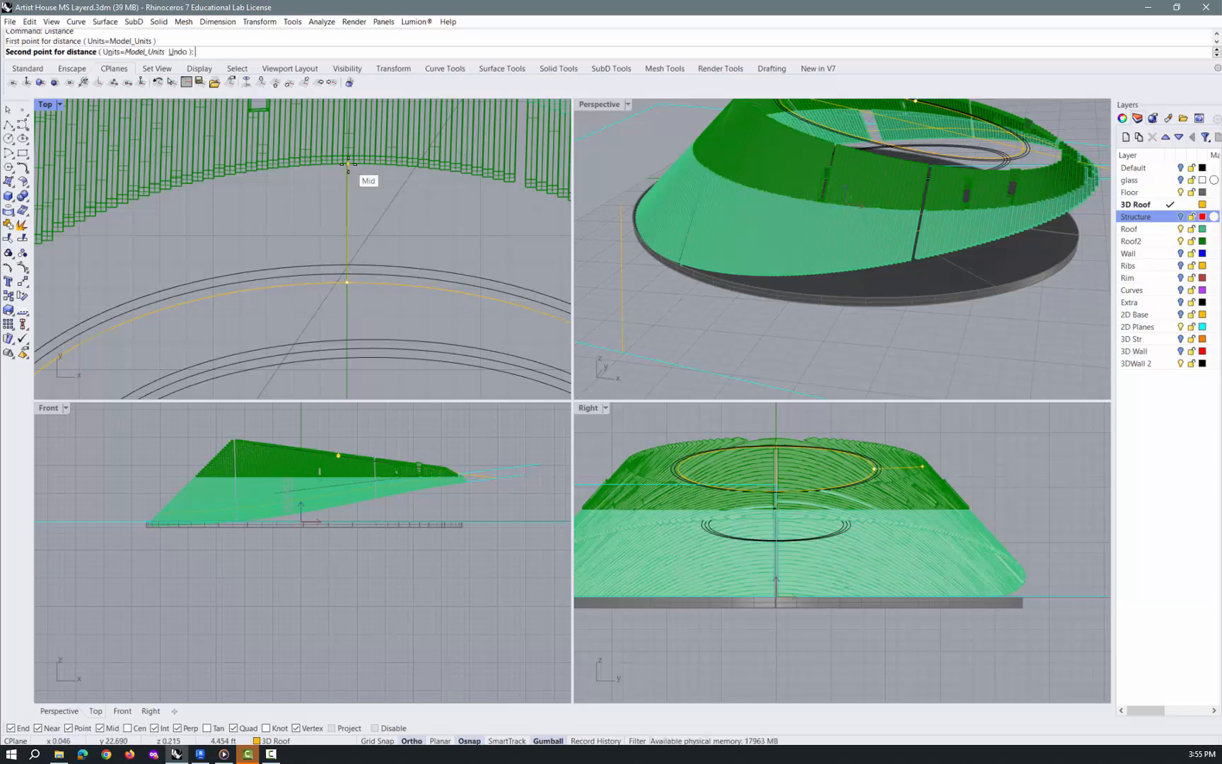
{"action": "scroll", "coordinate": [347, 162], "scroll_direction": "up", "scroll_amount": 5}
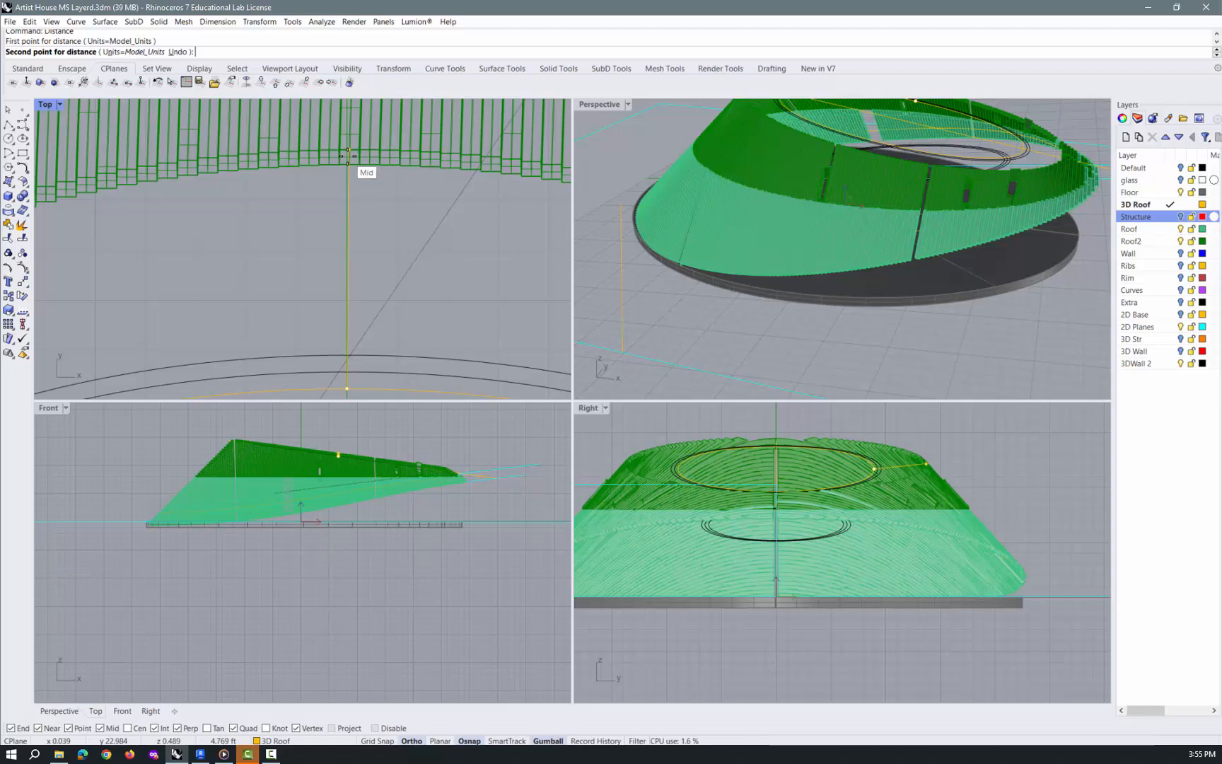
{"action": "left_click", "coordinate": [347, 157]}
Offset the orange inner ellipse outward by 4.5 feet towards the roof opening's edge
{"action": "scroll", "coordinate": [362, 201], "scroll_direction": "down", "scroll_amount": 4}
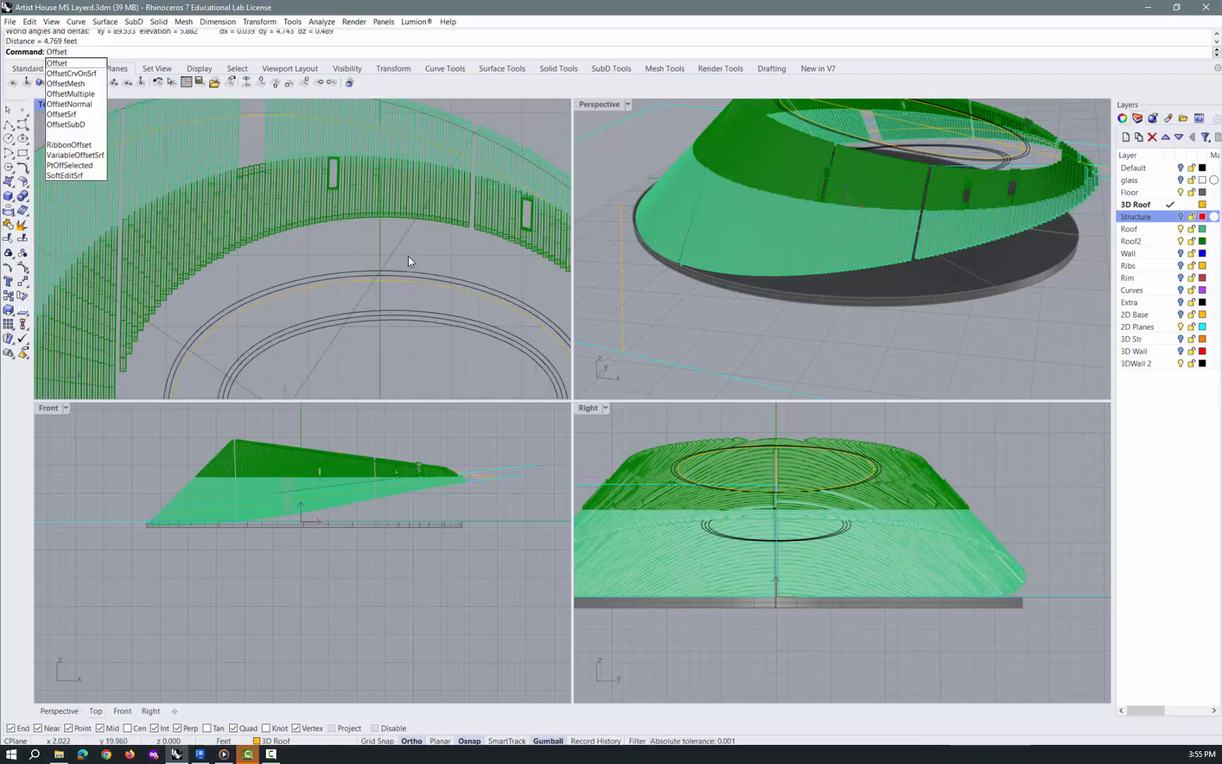
{"action": "key", "text": "Return"}
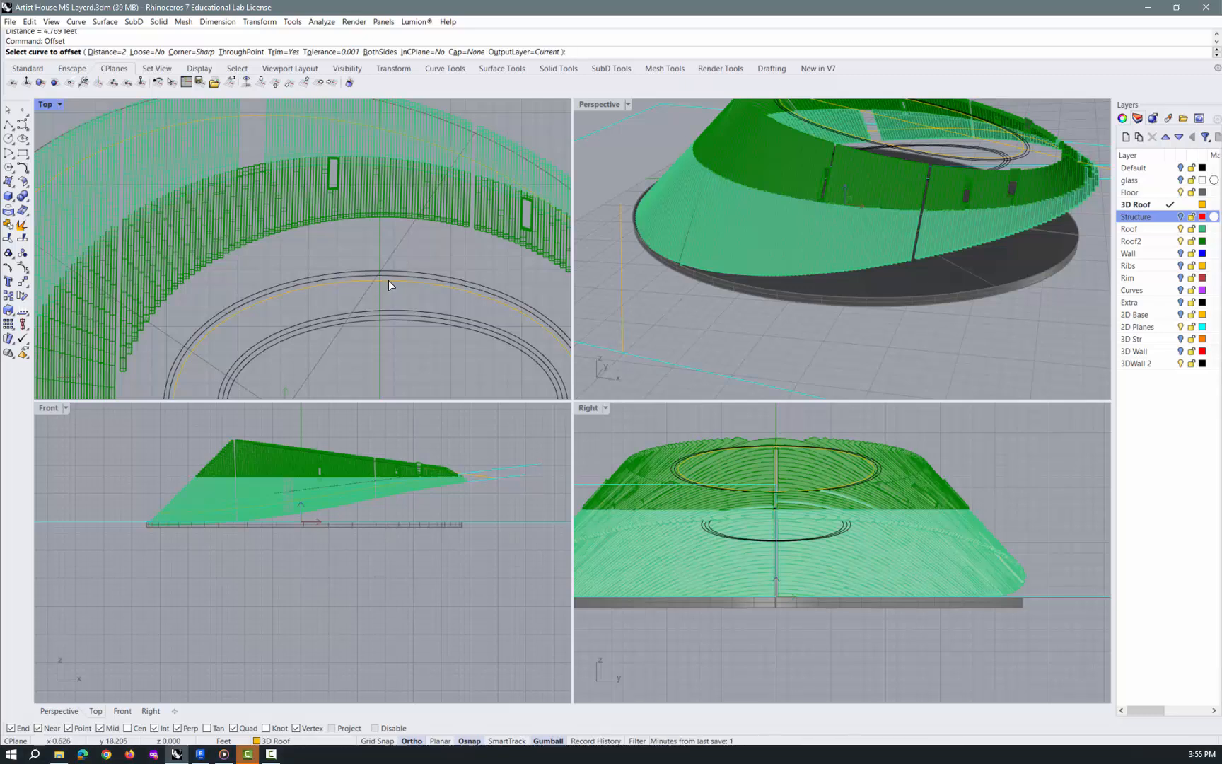
{"action": "left_click", "coordinate": [388, 280]}
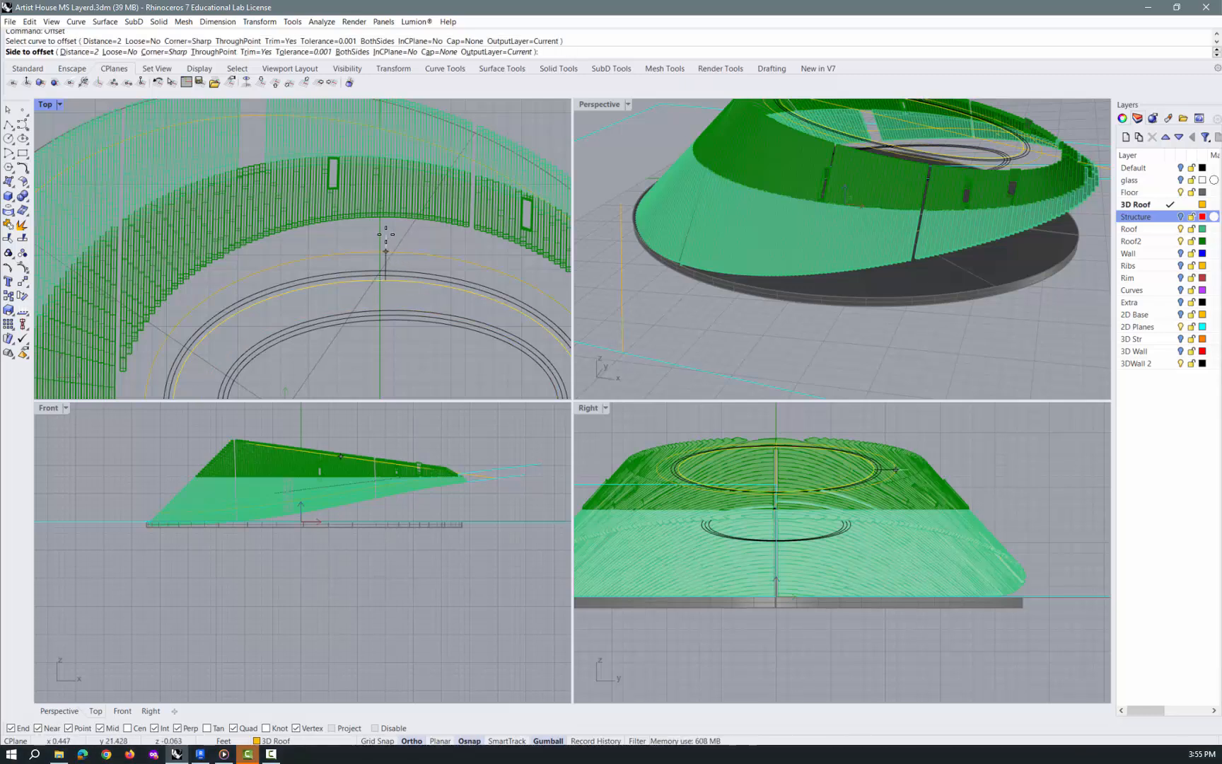
{"action": "type", "text": "4.5"}
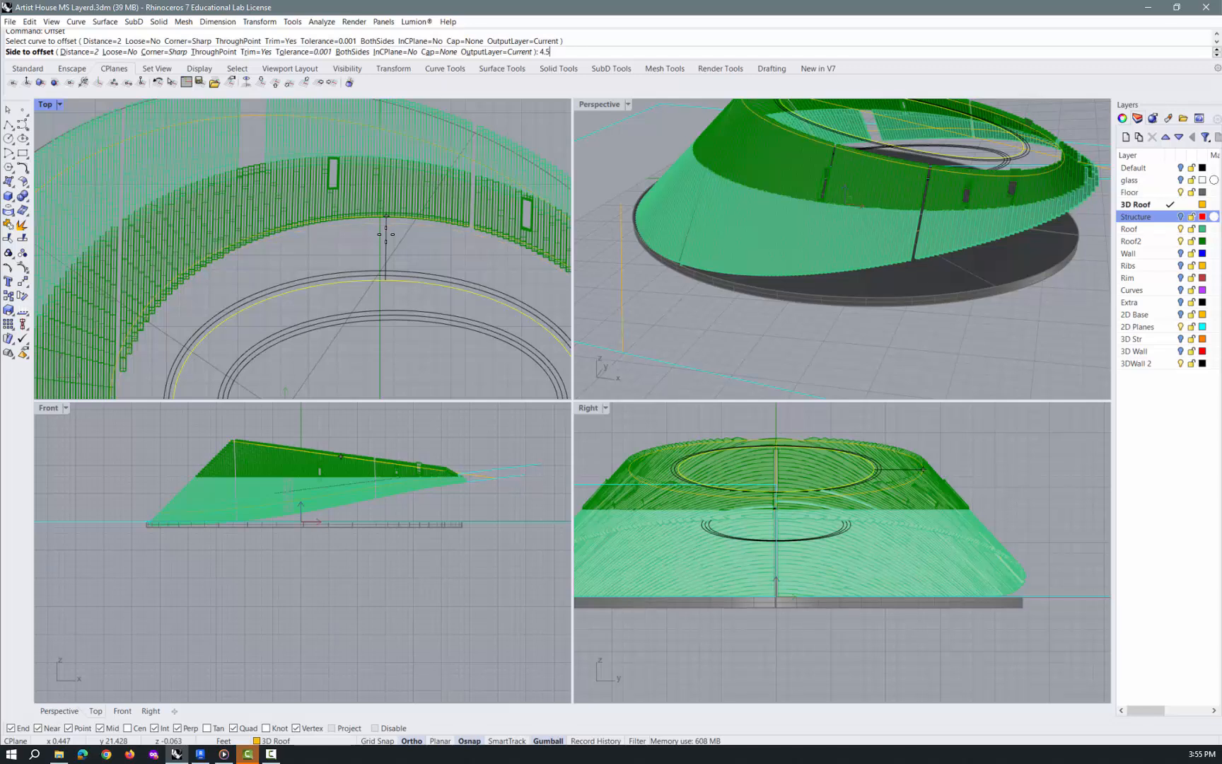
{"action": "key", "text": "Return"}
{"action": "left_click", "coordinate": [385, 233]}
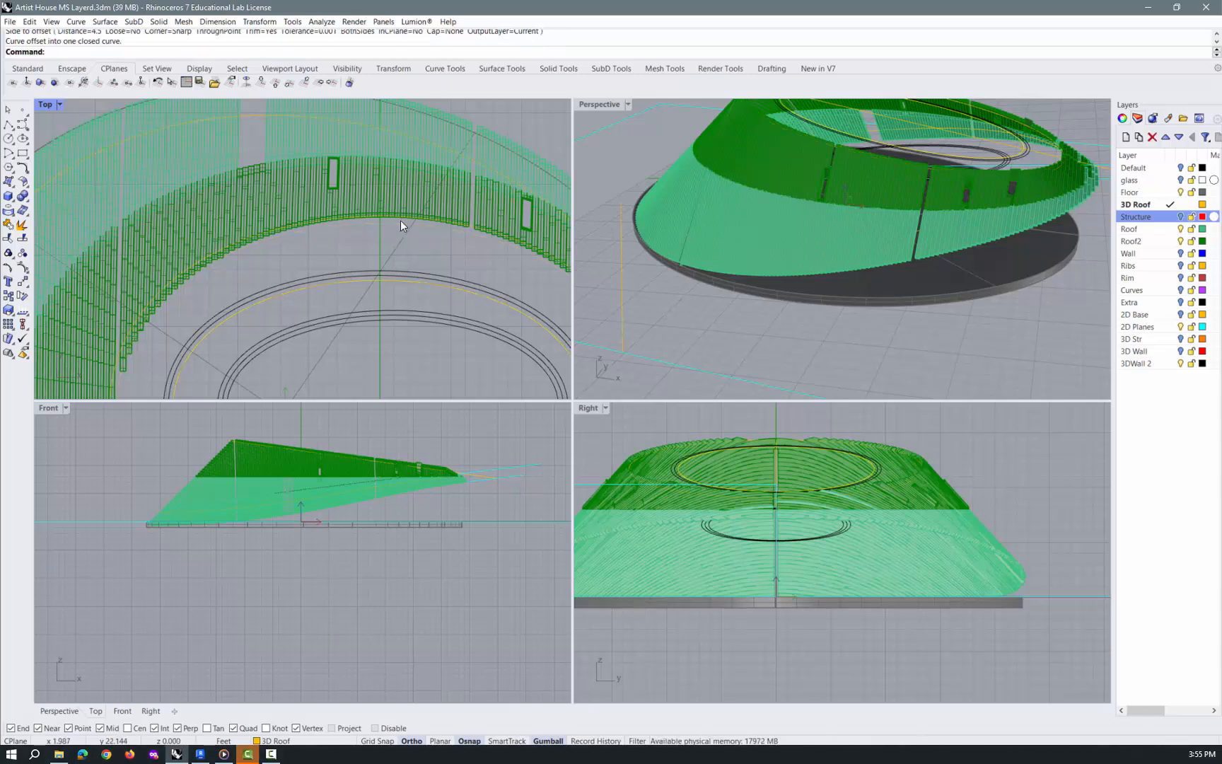
Hide the Roof and Roof2 layers
{"action": "left_click", "coordinate": [1180, 229]}
{"action": "left_click", "coordinate": [1180, 241]}
{"action": "scroll", "coordinate": [418, 229], "scroll_direction": "down", "scroll_amount": 3}
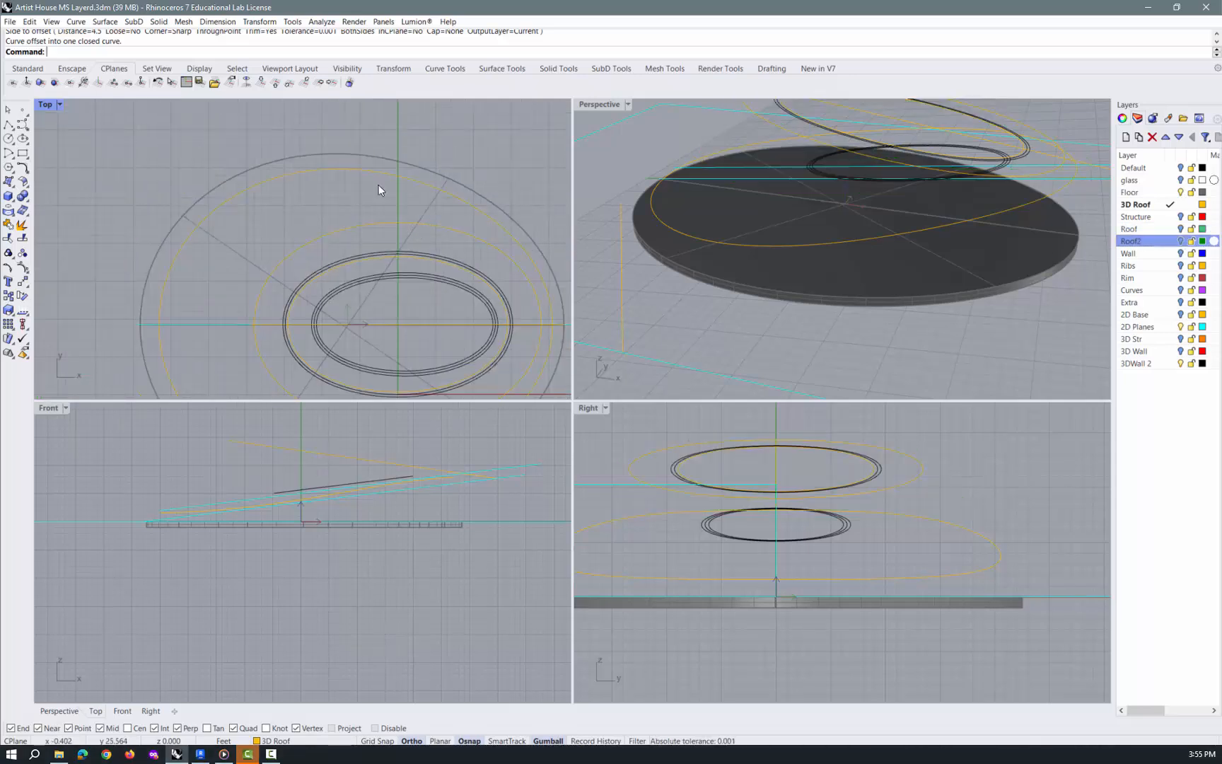
Delete the two orange half-outline curves inside the floor perimeter and the diagonal orange line outside it
{"action": "left_click", "coordinate": [365, 172]}
{"action": "scroll", "coordinate": [354, 187], "scroll_direction": "down", "scroll_amount": 3}
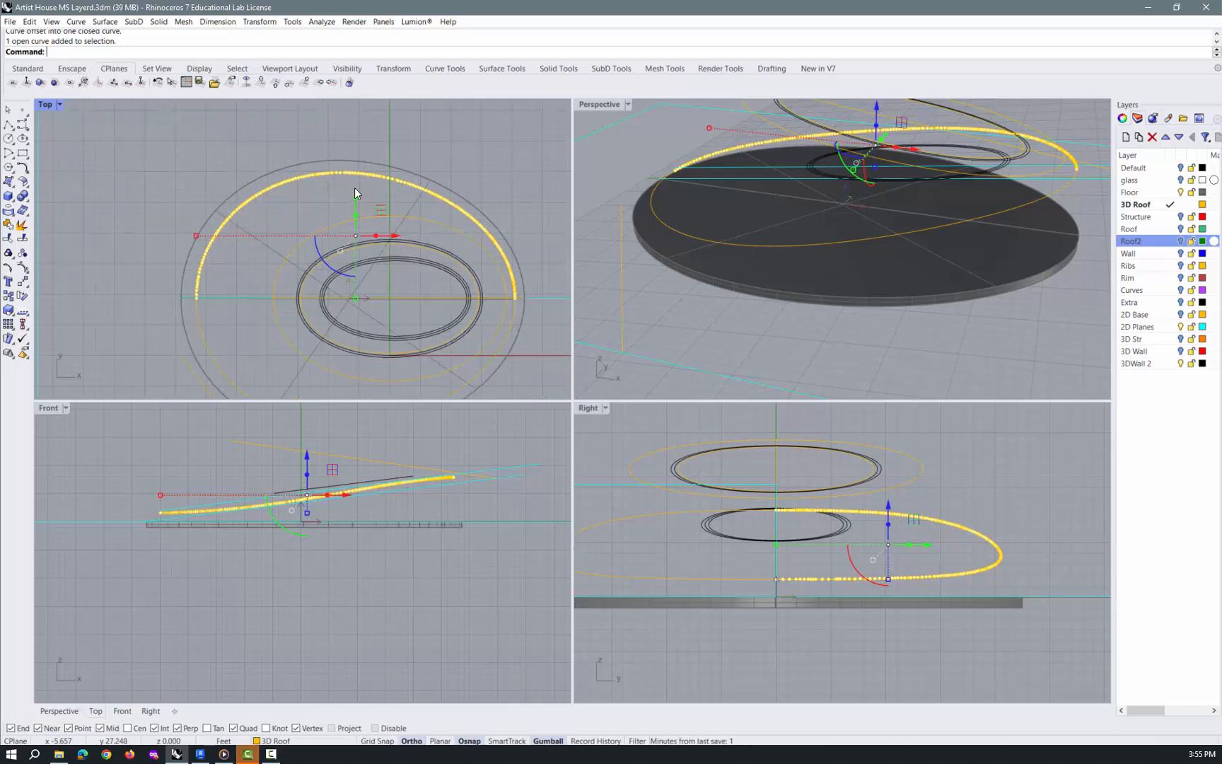
{"action": "key", "text": "Delete"}
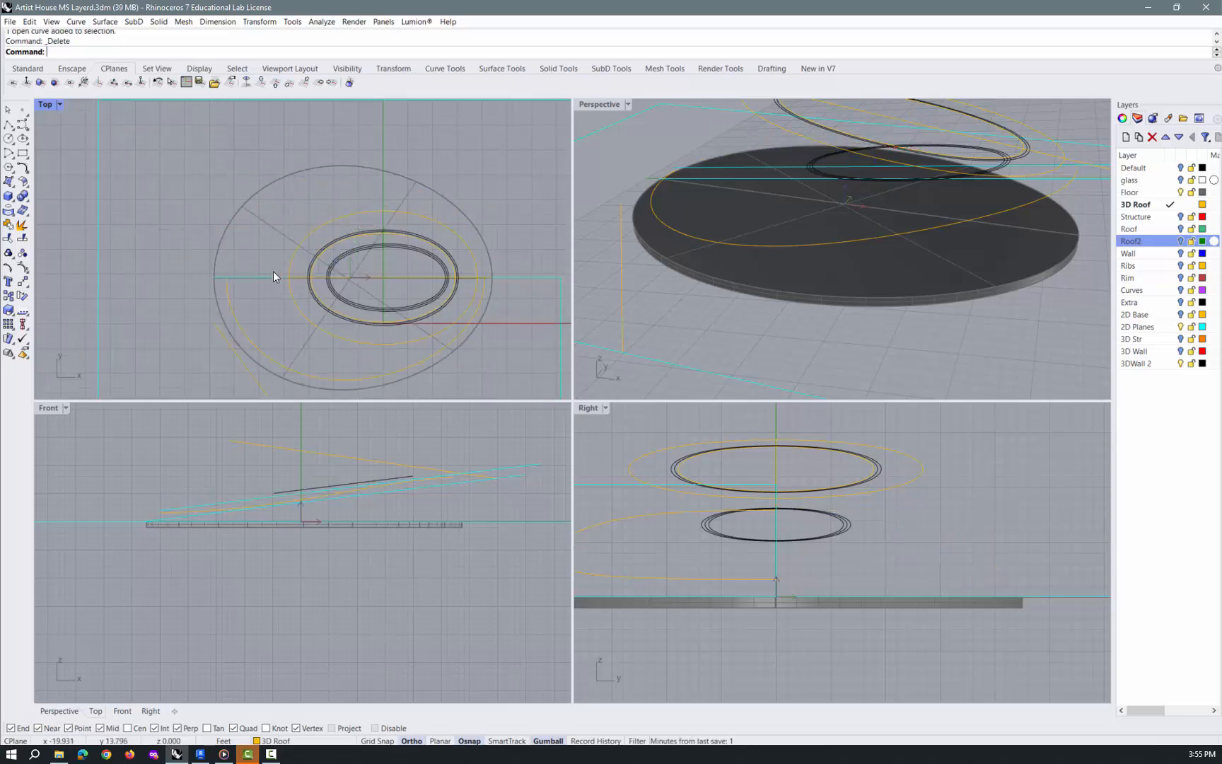
{"action": "left_click", "coordinate": [246, 336]}
{"action": "key", "text": "Delete"}
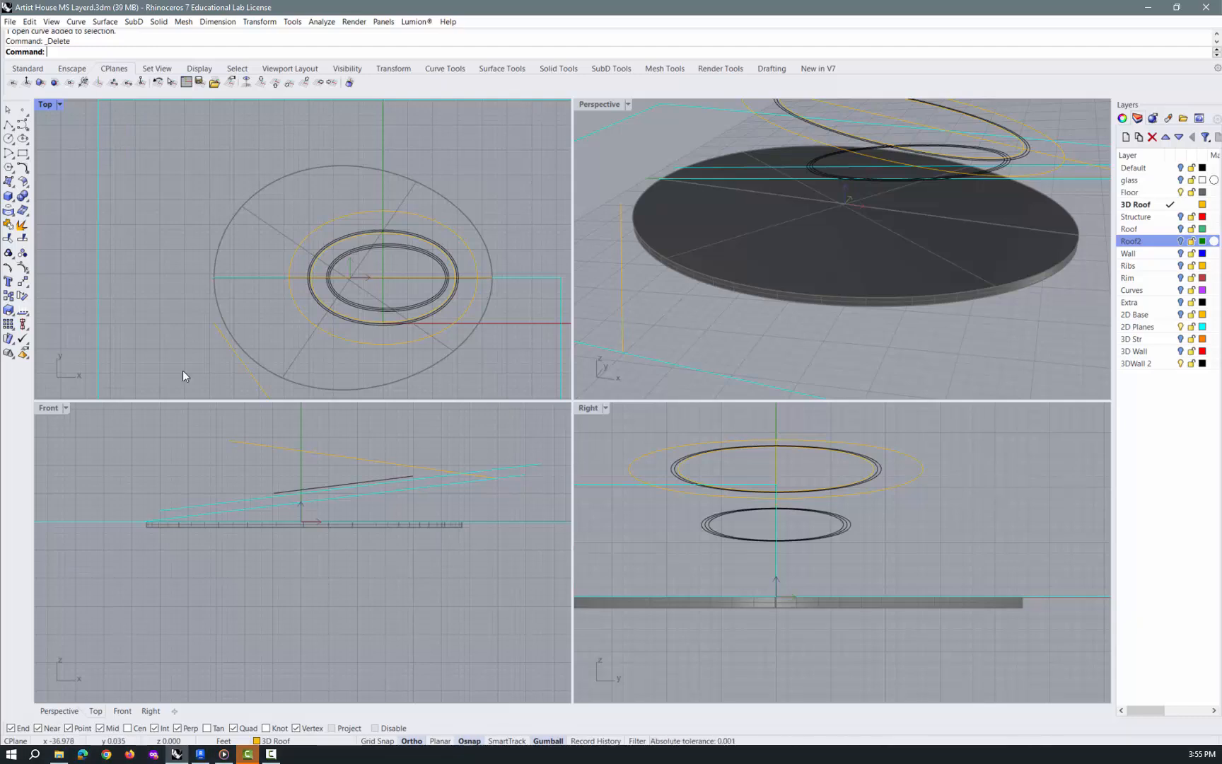
{"action": "left_click", "coordinate": [239, 359]}
{"action": "key", "text": "Delete"}
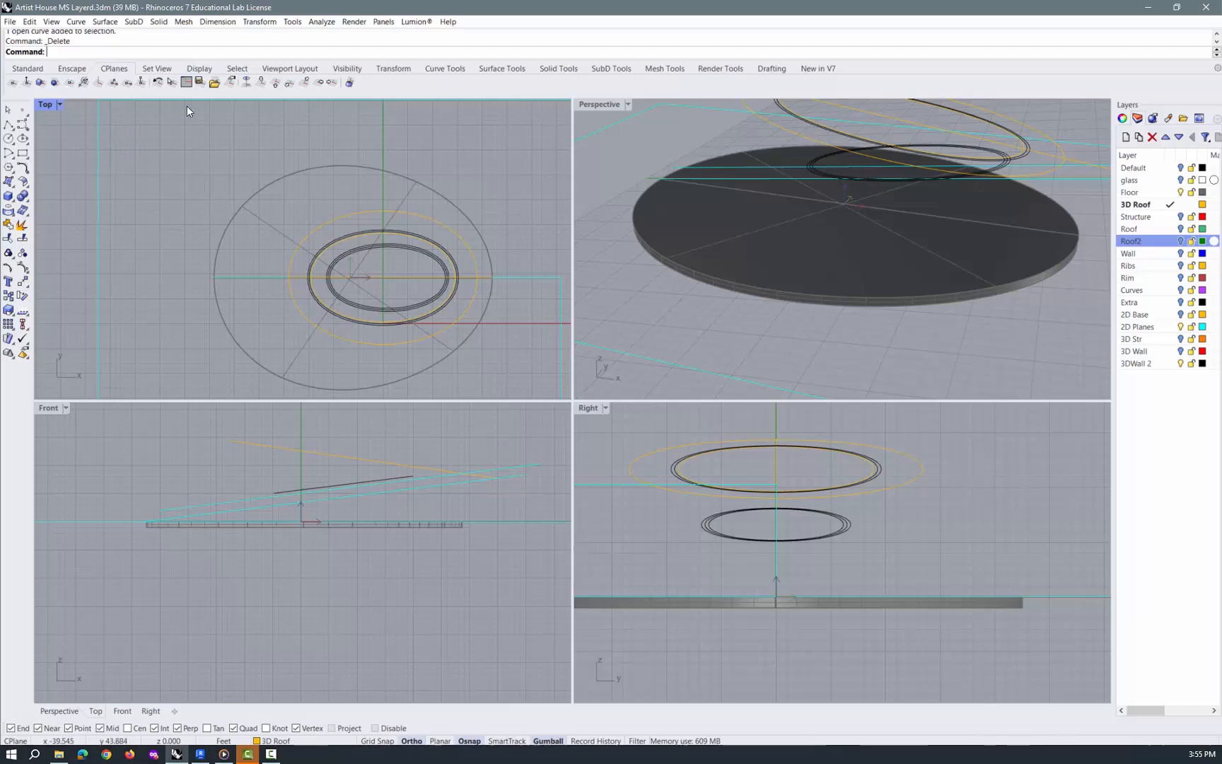
Duplicate the floor slab's two upper perimeter edges as curves on the current 3D Roof layer
{"action": "left_click", "coordinate": [75, 21]}
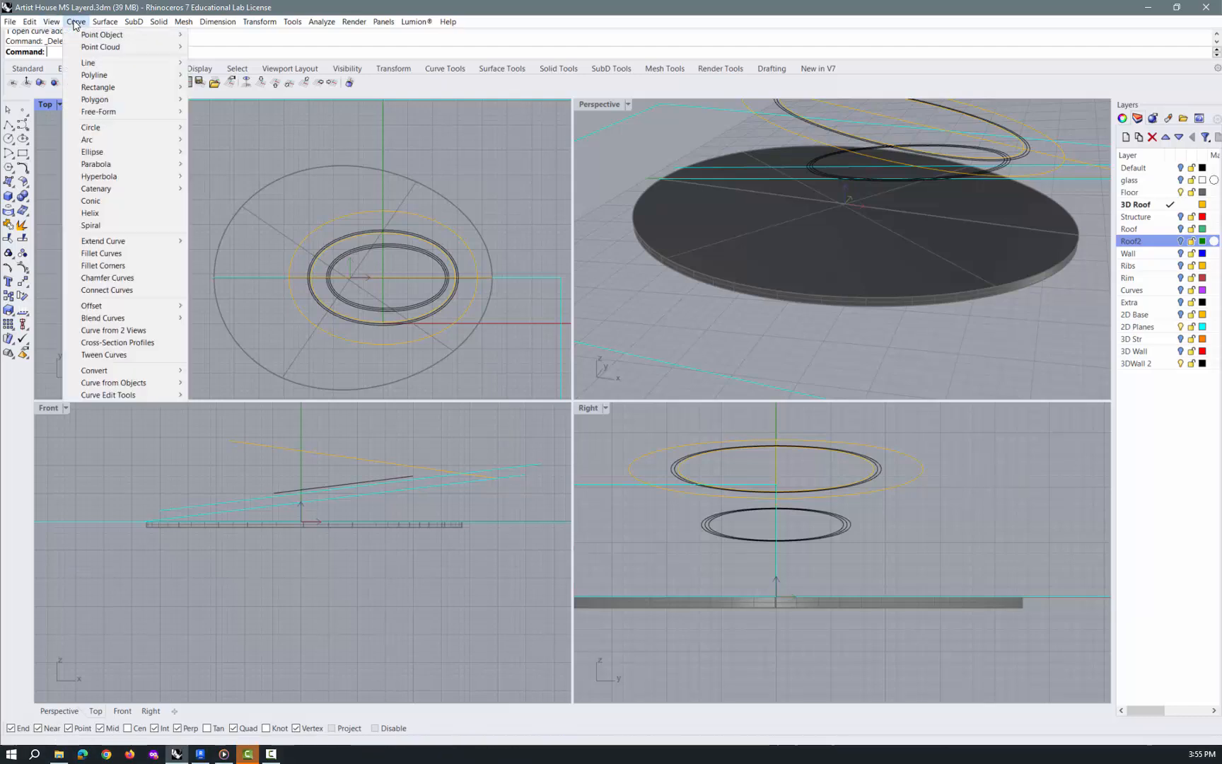
{"action": "mouse_move", "coordinate": [99, 385]}
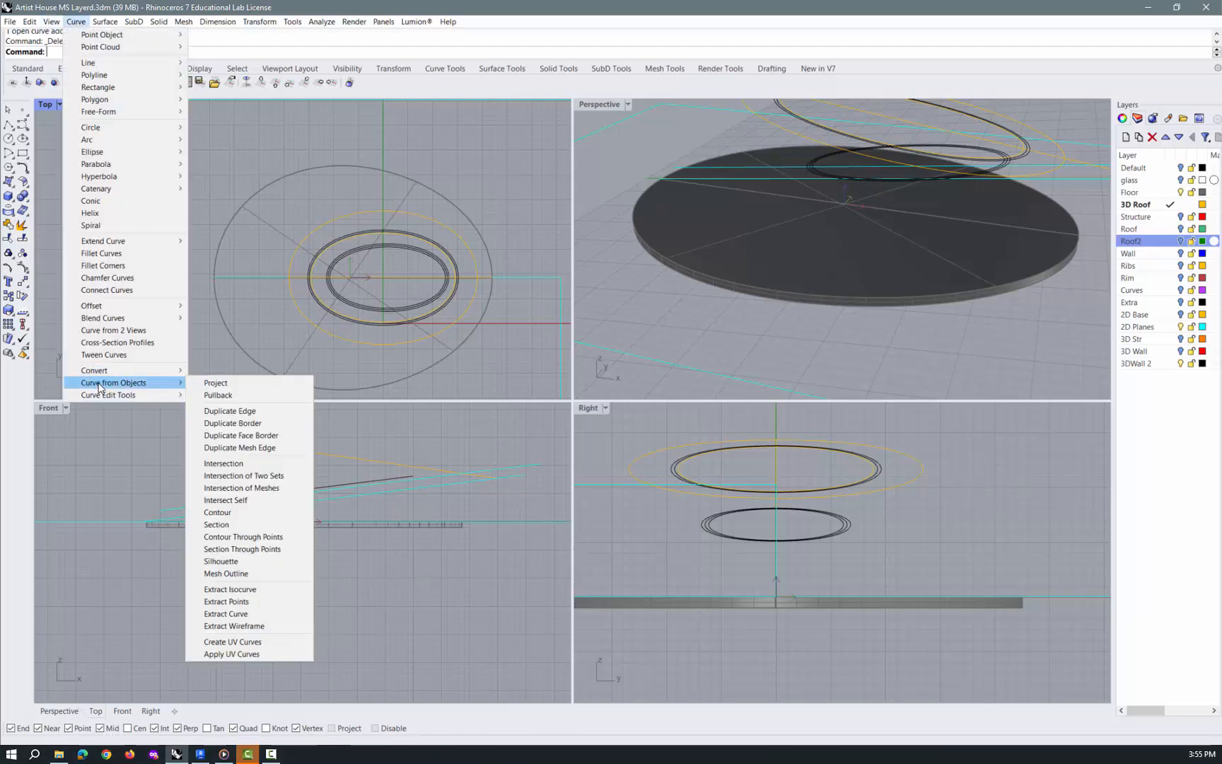
{"action": "left_click", "coordinate": [227, 411]}
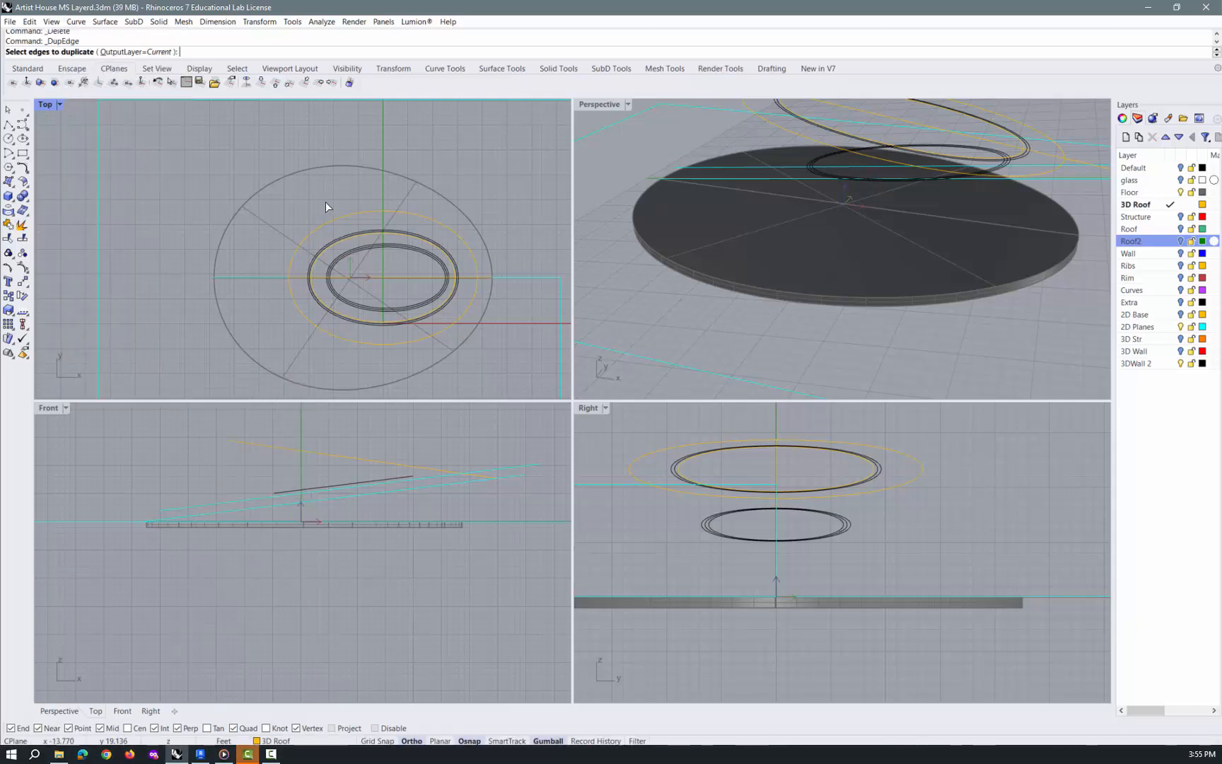
{"action": "left_click", "coordinate": [343, 167]}
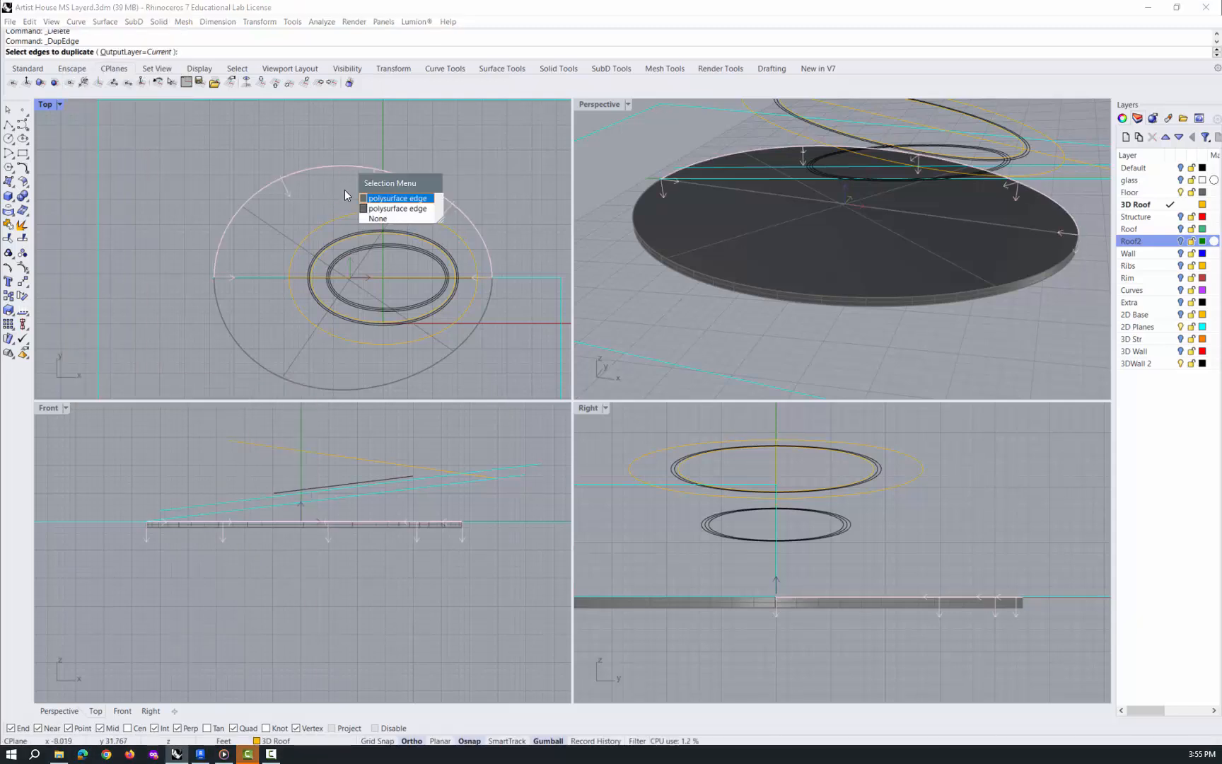
{"action": "left_click", "coordinate": [398, 198]}
{"action": "left_click", "coordinate": [382, 388]}
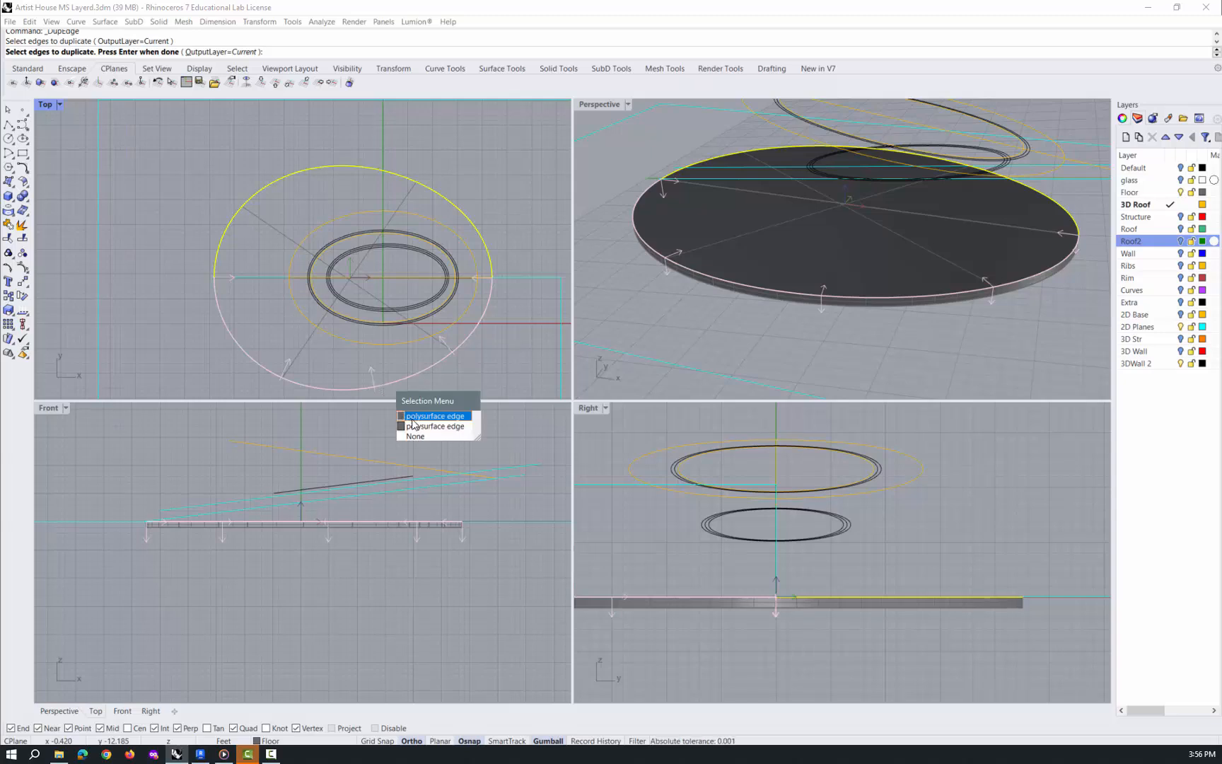
{"action": "left_click", "coordinate": [419, 417]}
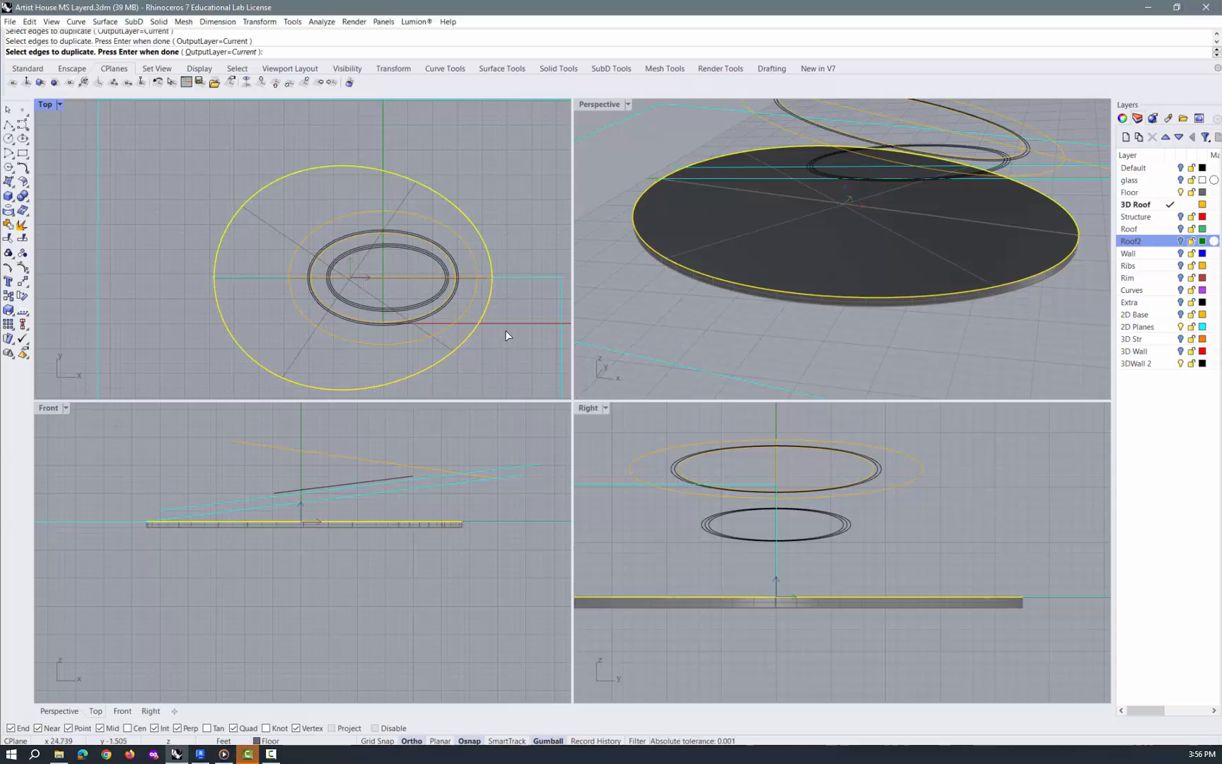
{"action": "type", "text": "join"}
{"action": "key", "text": "Return"}
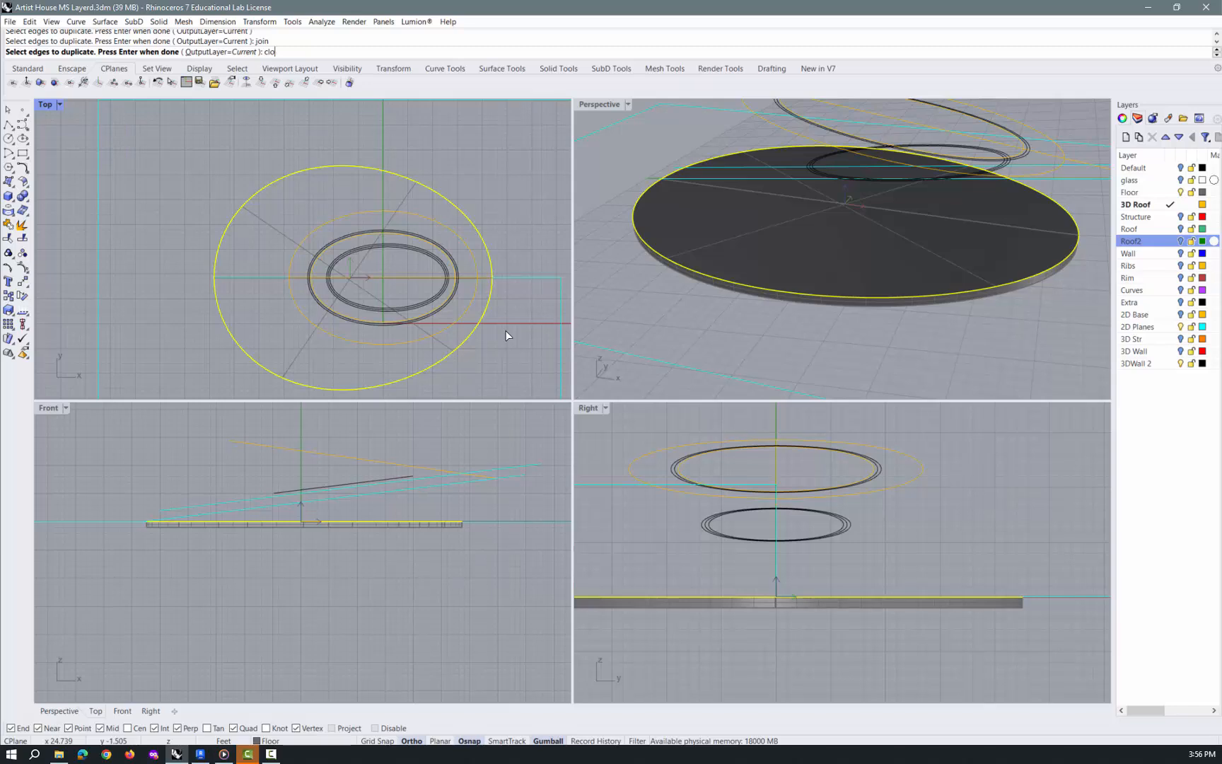
{"action": "key", "text": "Return"}
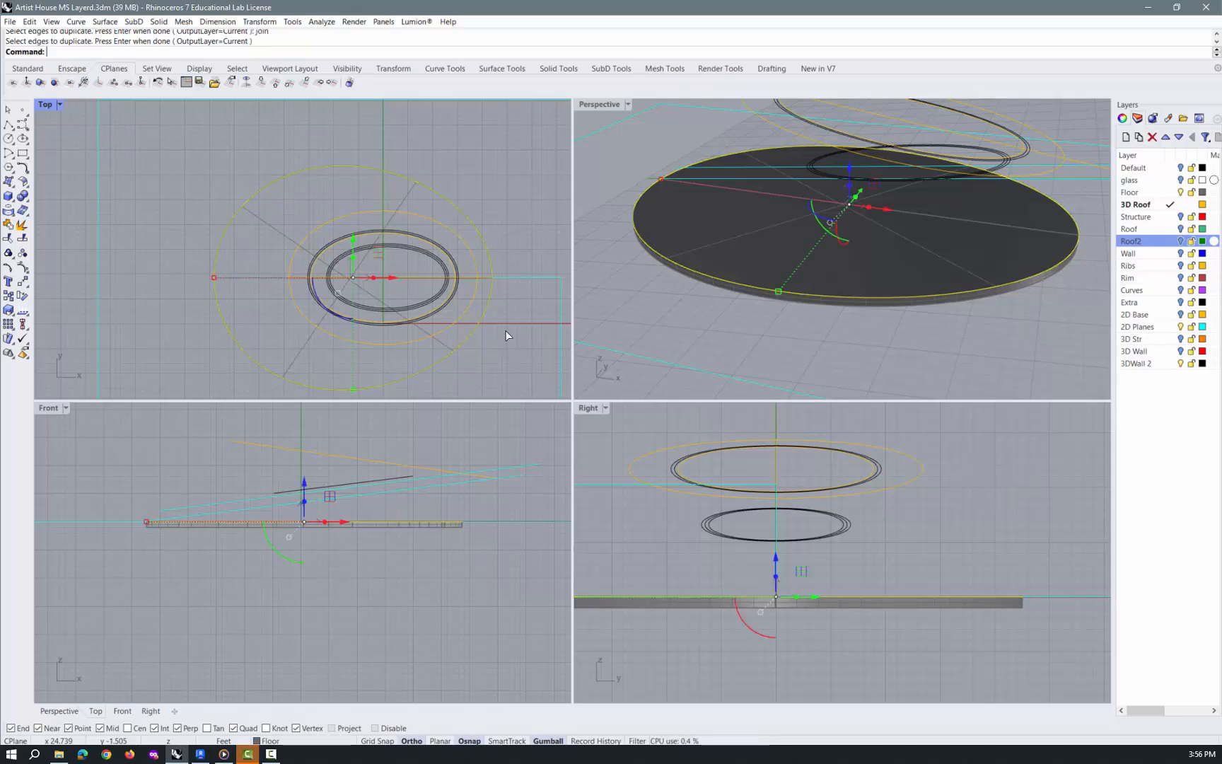
Join the two duplicated floor perimeter curves and close the joined curve
{"action": "type", "text": "Join"}
{"action": "key", "text": "Return"}
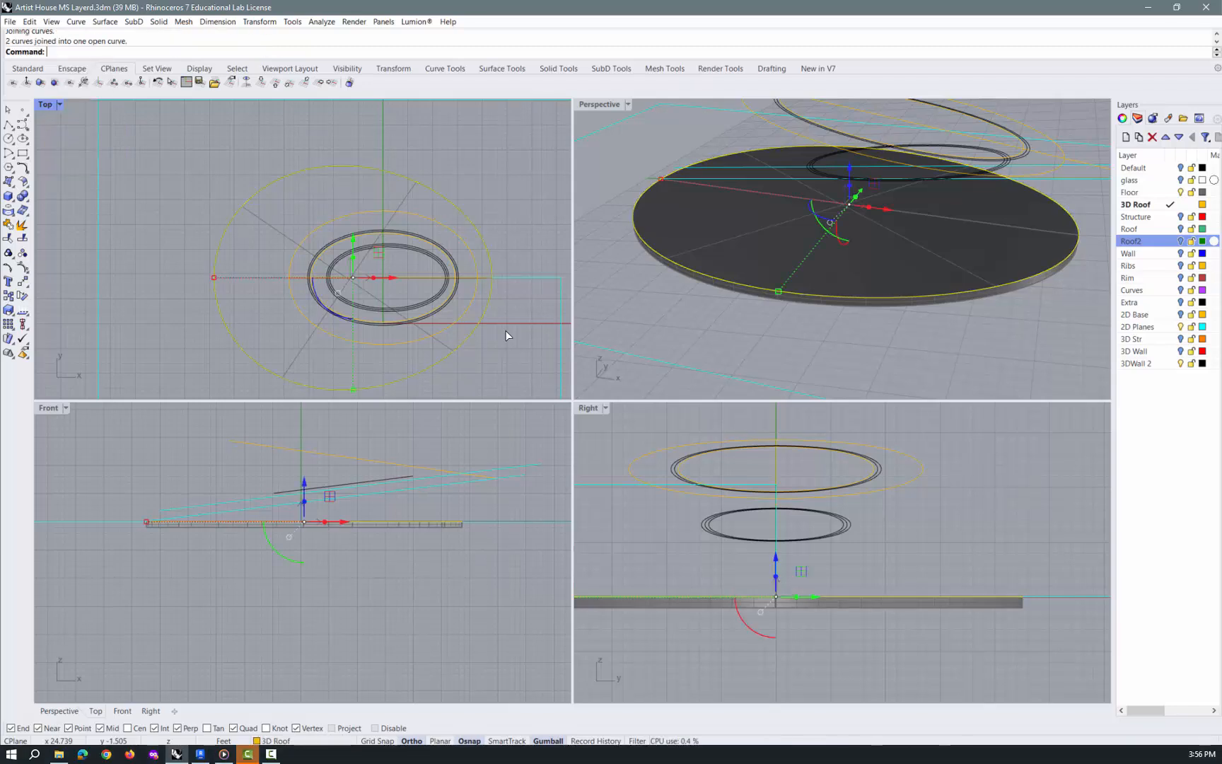
{"action": "type", "text": "CloseCrv"}
{"action": "key", "text": "Return"}
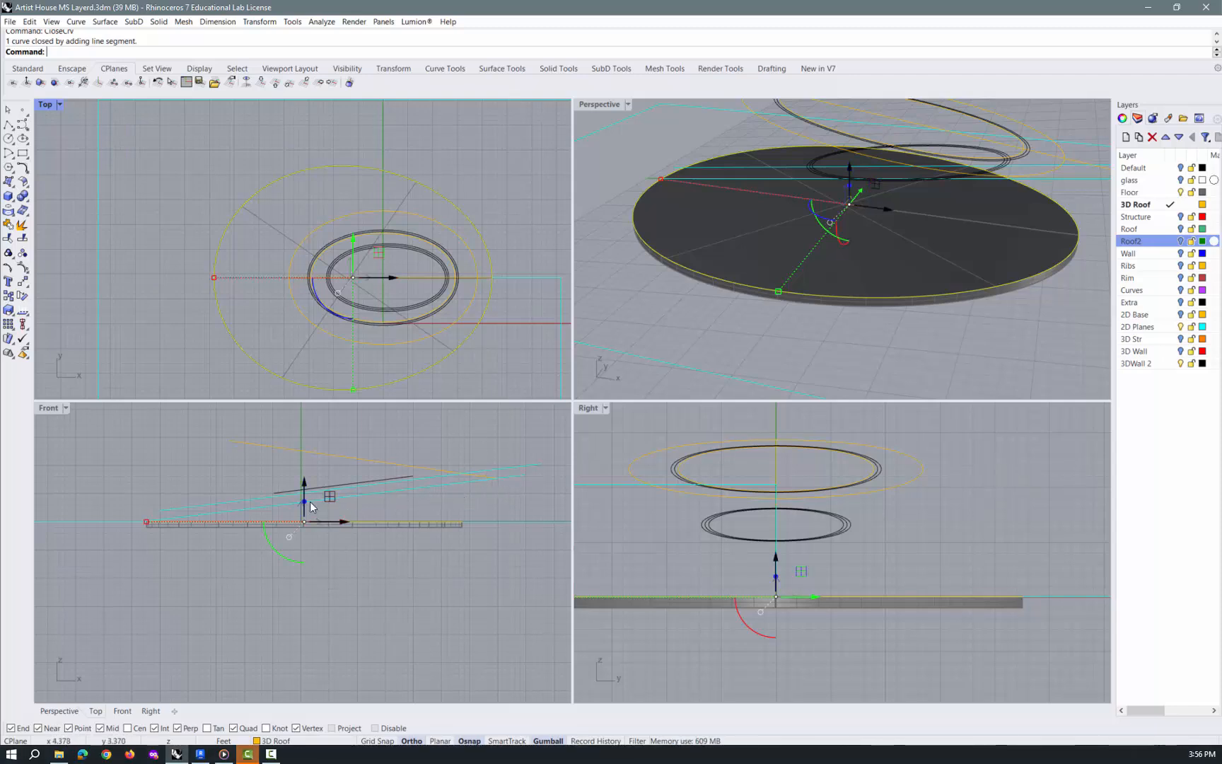
{"action": "left_click", "coordinate": [510, 478]}
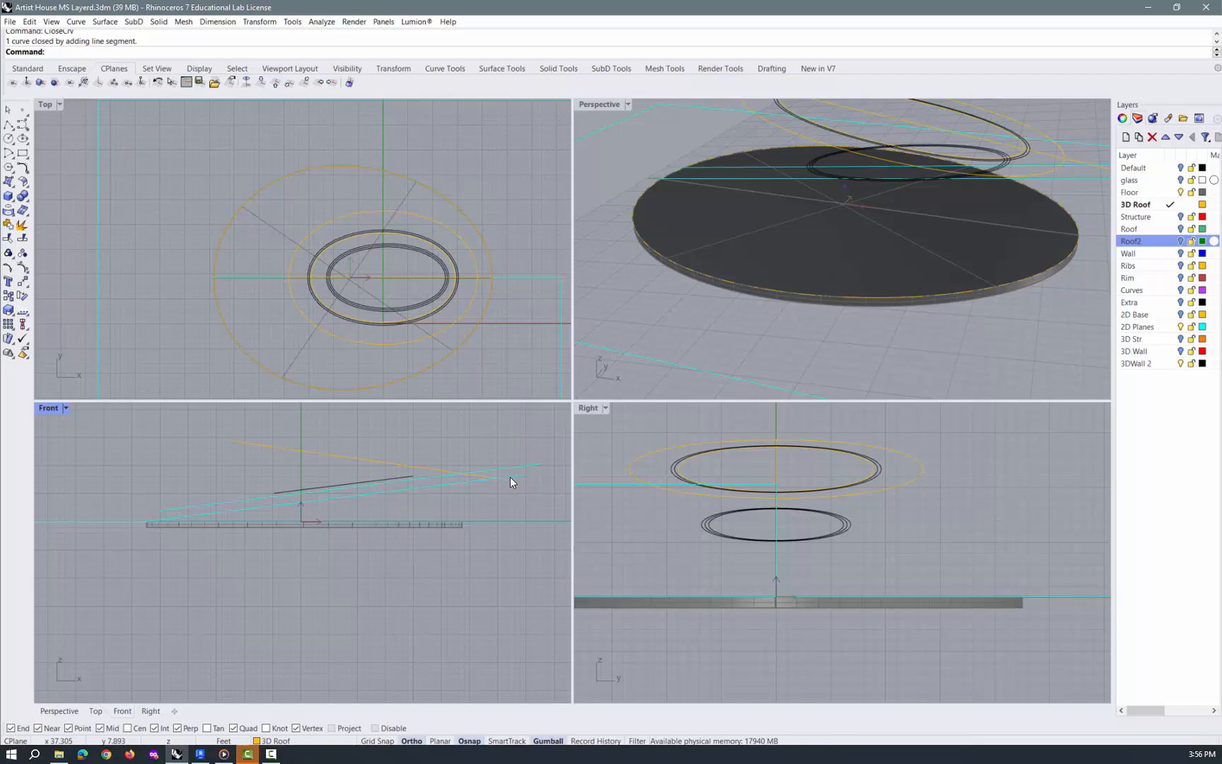
Draw a horizontal guide line from the raised end of the lower sloped cyan line, perpendicular to it in plan
{"action": "left_click", "coordinate": [511, 478]}
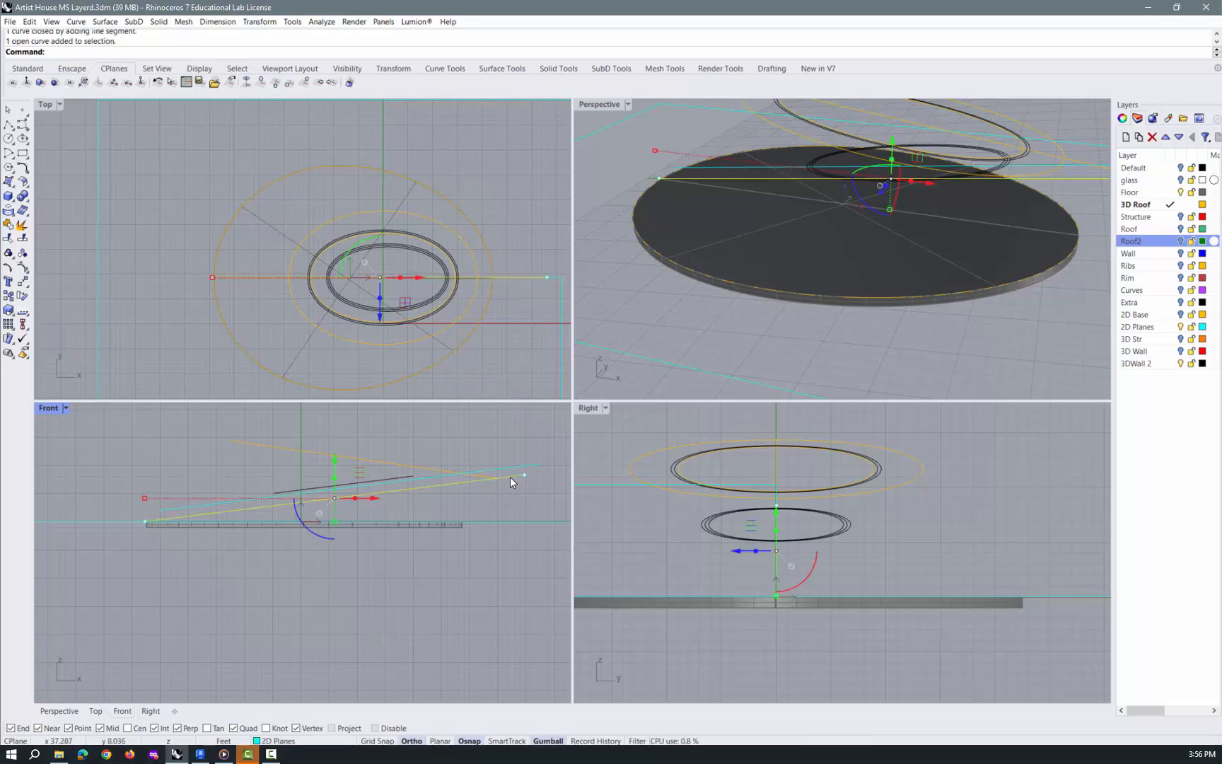
{"action": "right_click_drag", "start_coordinate": [902, 233], "coordinate": [927, 242]}
{"action": "left_click", "coordinate": [927, 241]}
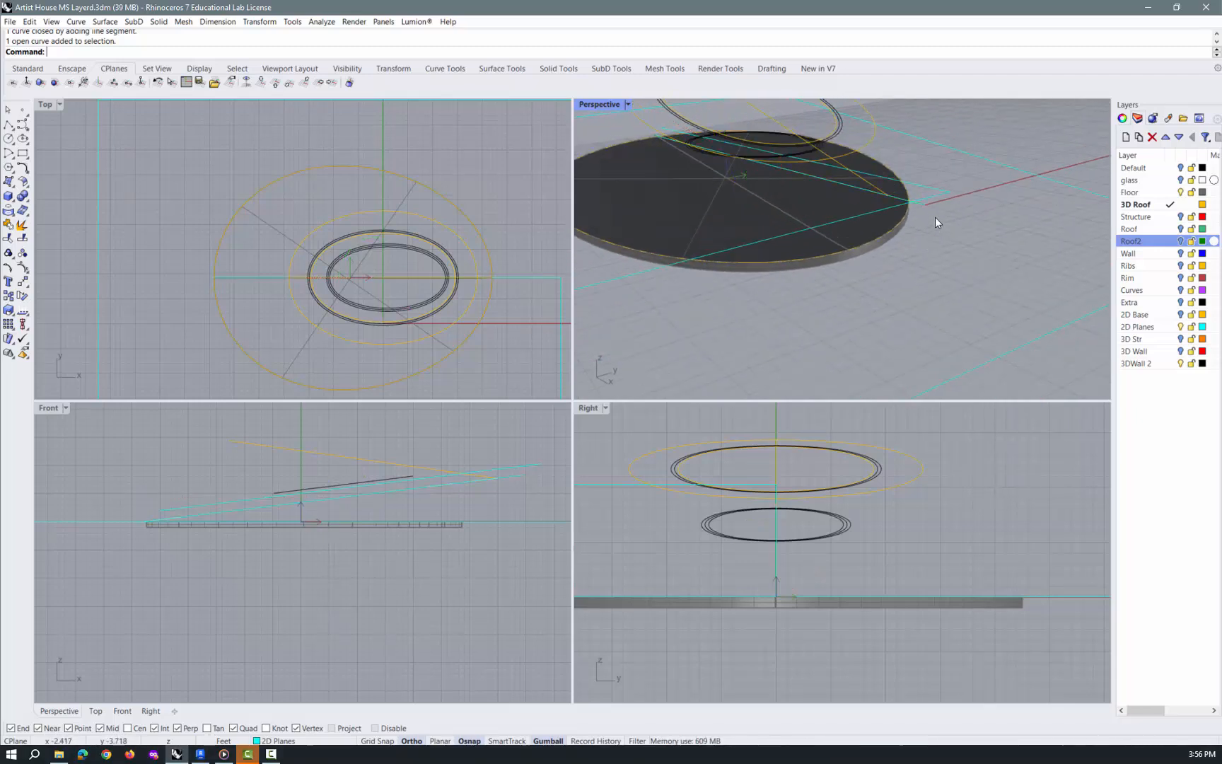
{"action": "type", "text": "Line"}
{"action": "key", "text": "Return"}
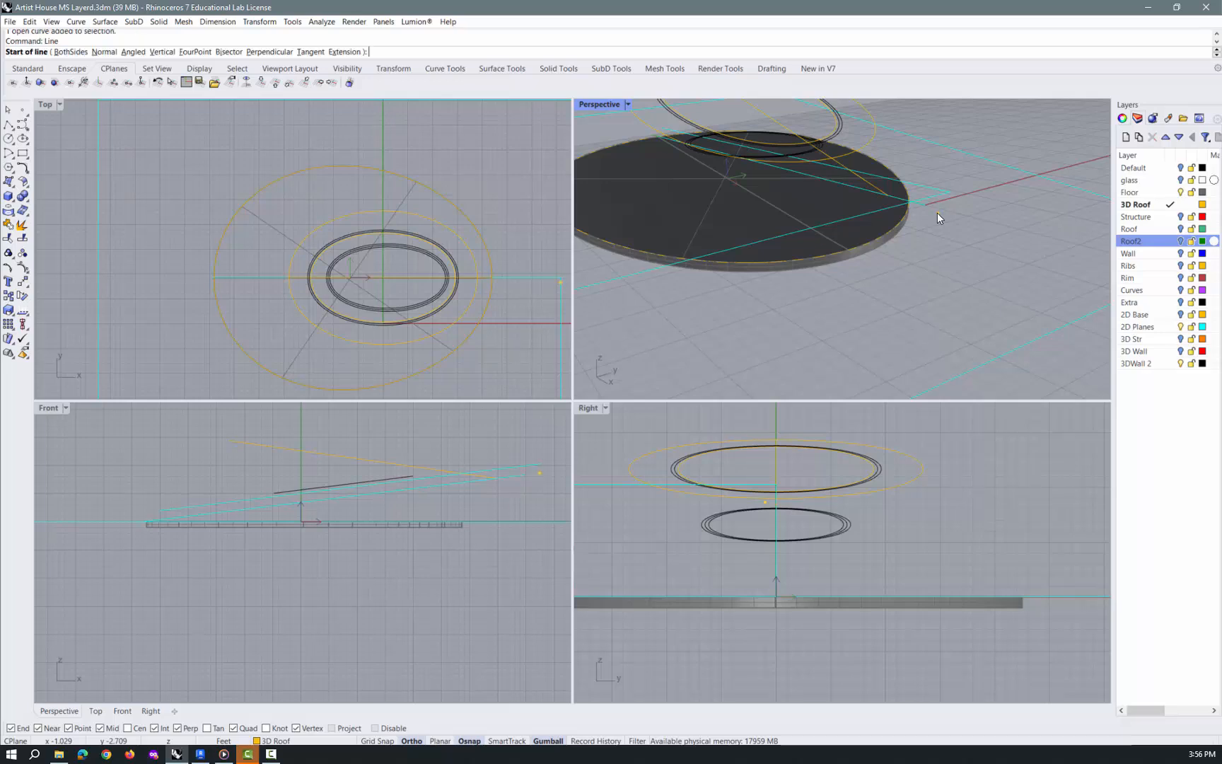
{"action": "left_click", "coordinate": [932, 203]}
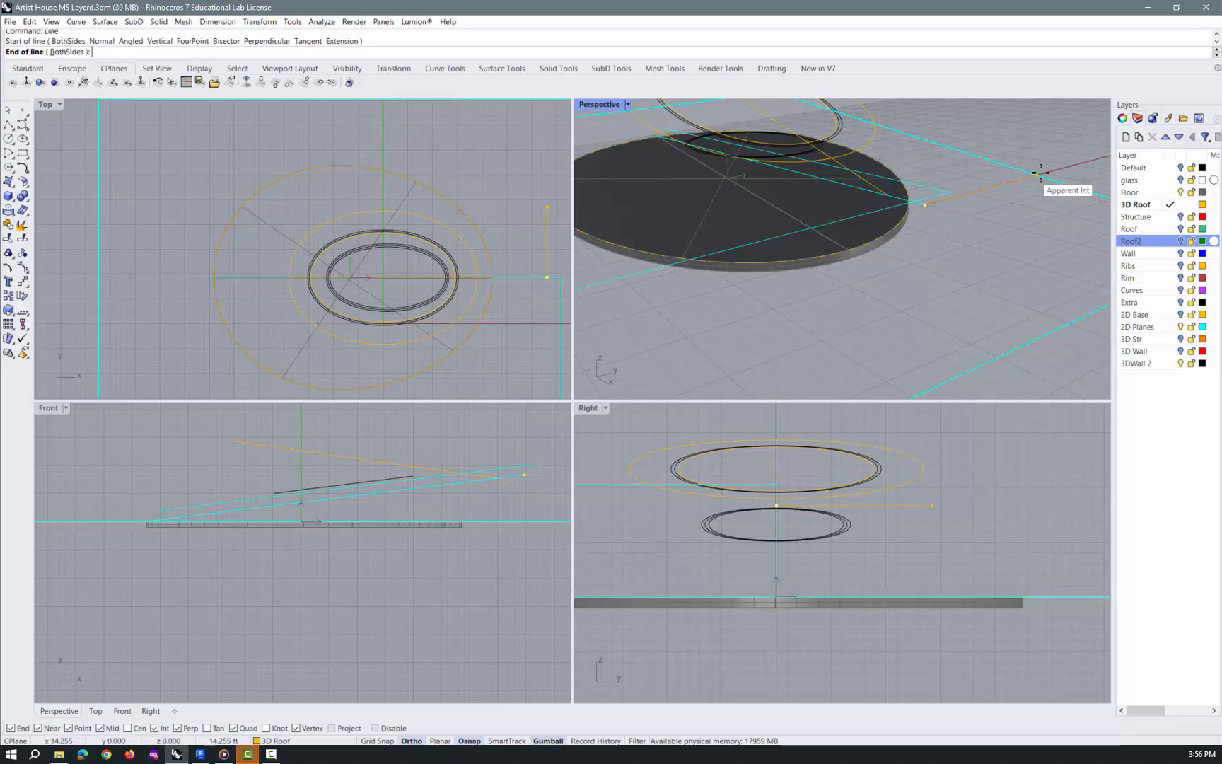
{"action": "left_click", "coordinate": [1080, 164]}
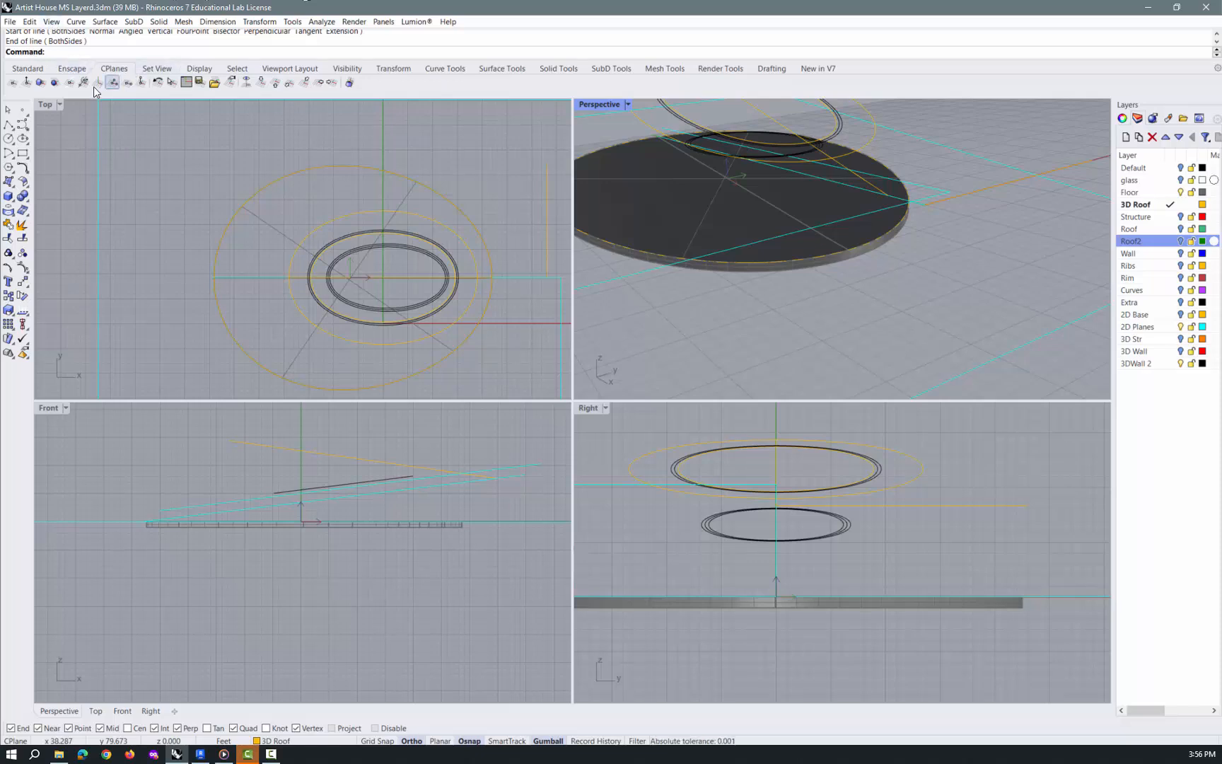
Set a three-point construction plane at the lower sloped line's raised end, with its X axis along the new guide line and its orientation following the slope
{"action": "left_click", "coordinate": [111, 82]}
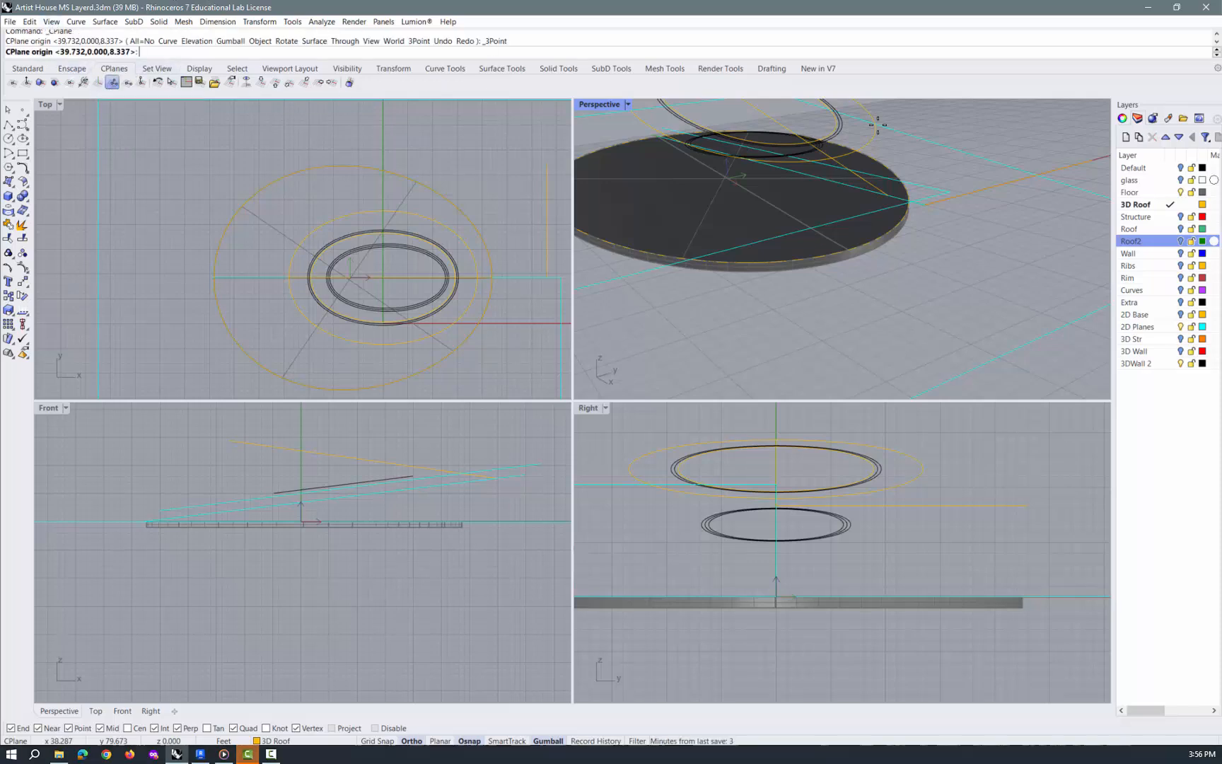
{"action": "left_click", "coordinate": [931, 205]}
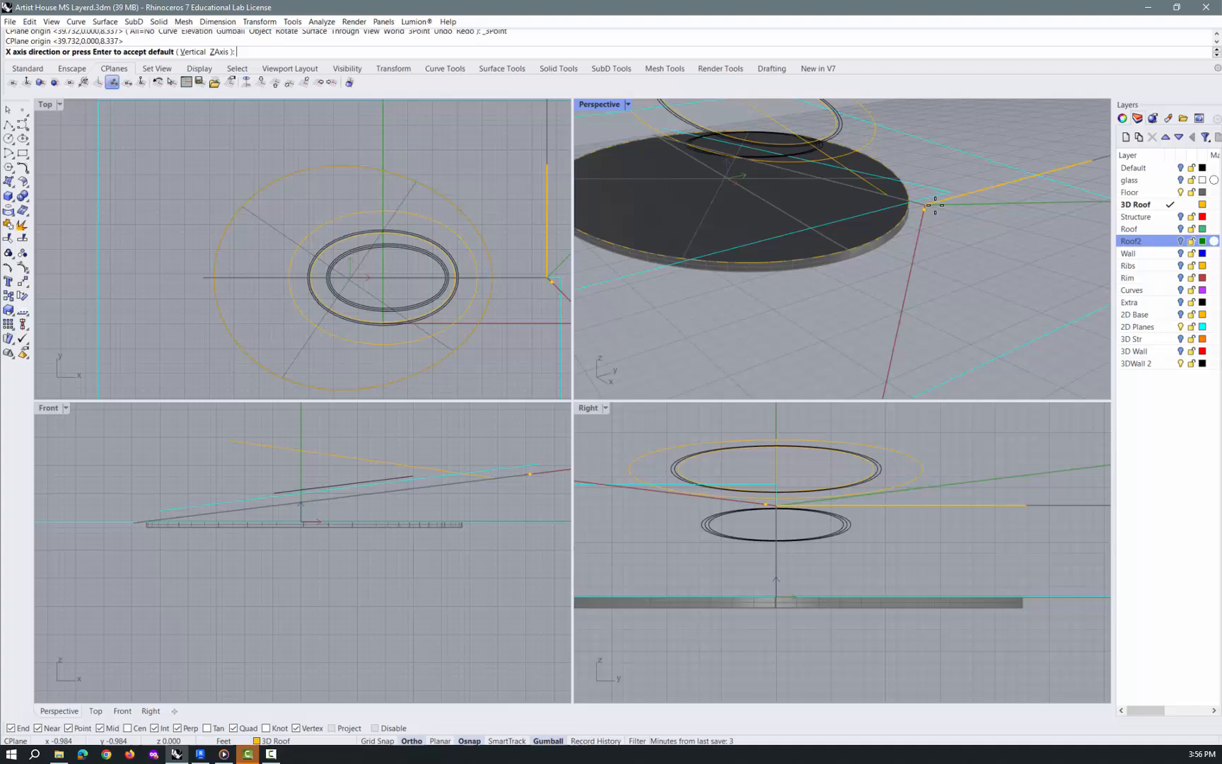
{"action": "left_click", "coordinate": [1079, 170]}
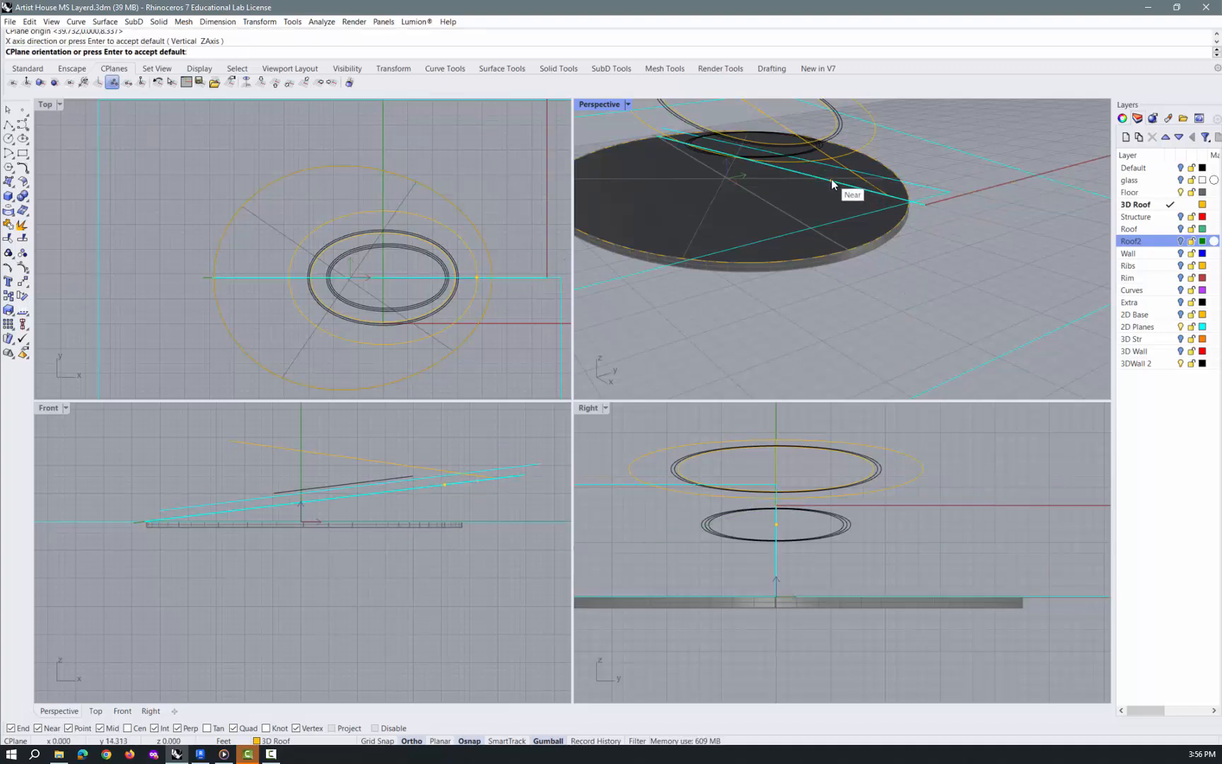
{"action": "key", "text": "Return"}
{"action": "right_click_drag", "start_coordinate": [946, 260], "coordinate": [967, 236]}
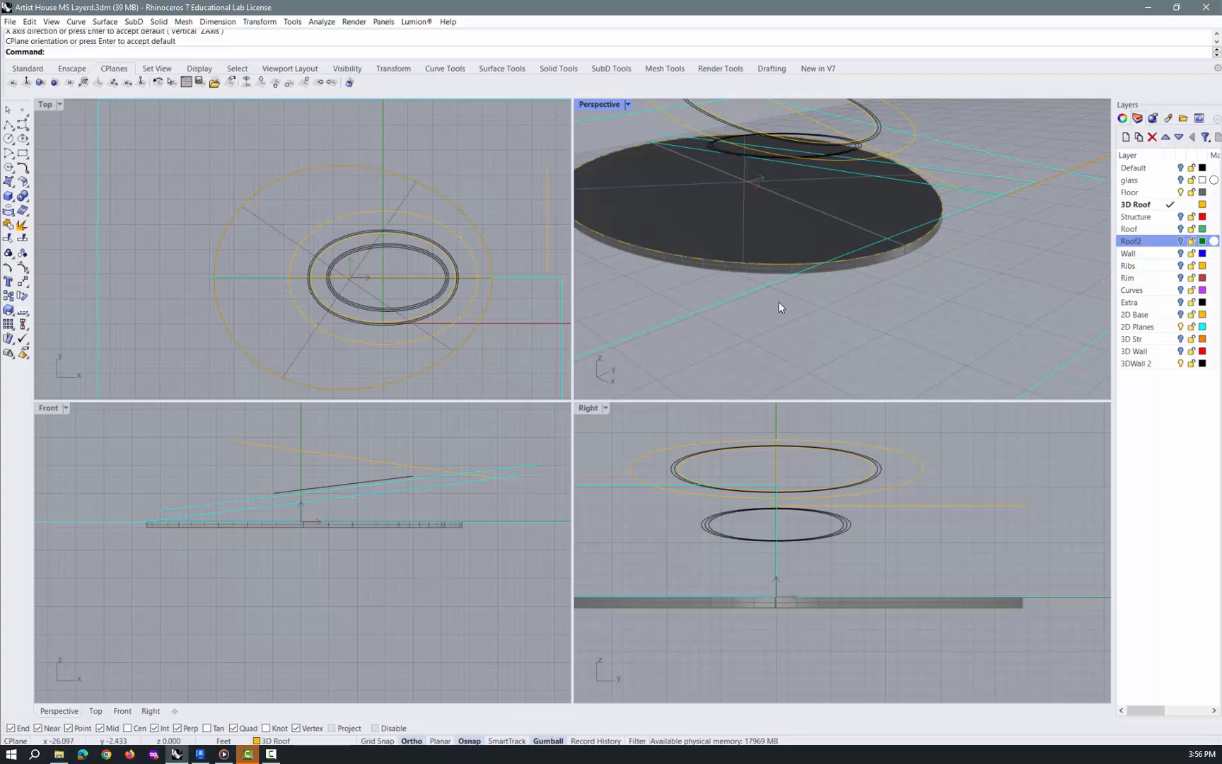
Draw a rectangular plane surface on the sloped construction plane, from the guide line's far end to beyond the opposite side of the floor
{"action": "type", "text": "Plane"}
{"action": "key", "text": "Return"}
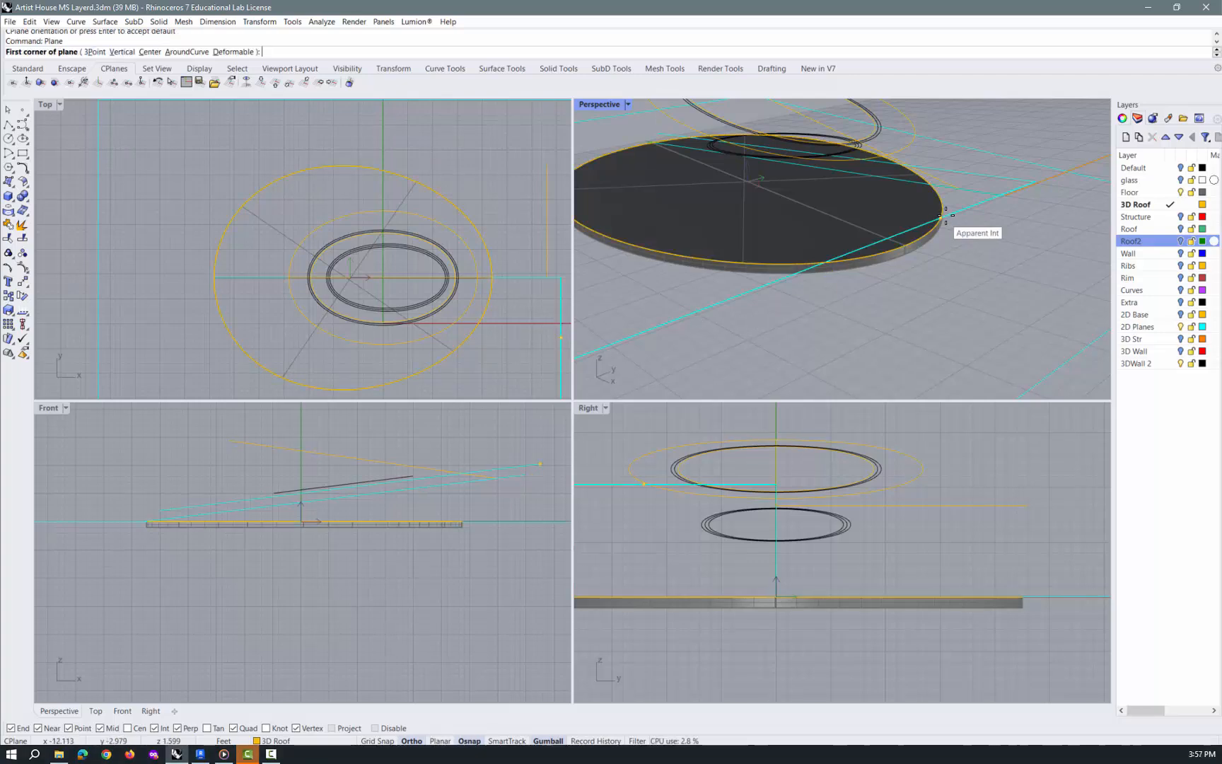
{"action": "scroll", "coordinate": [1038, 193], "scroll_direction": "down", "scroll_amount": 5}
{"action": "left_click", "coordinate": [986, 199]}
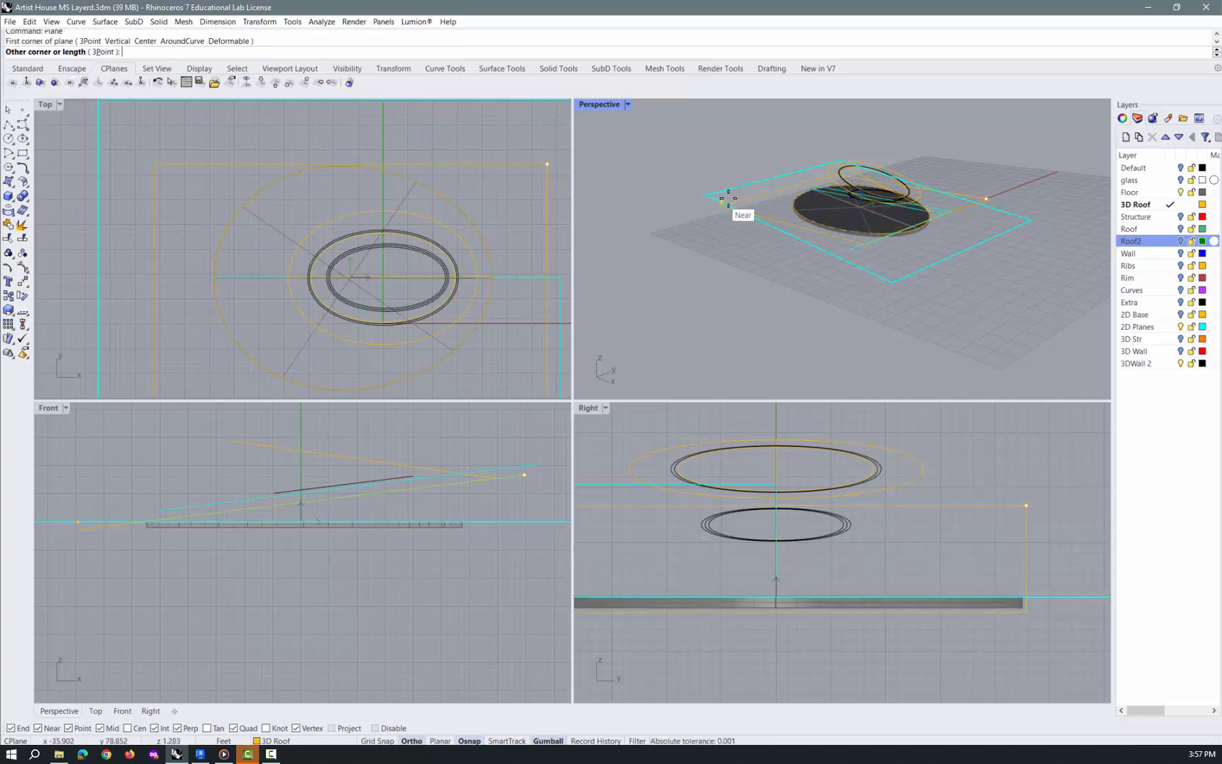
{"action": "left_click", "coordinate": [736, 197]}
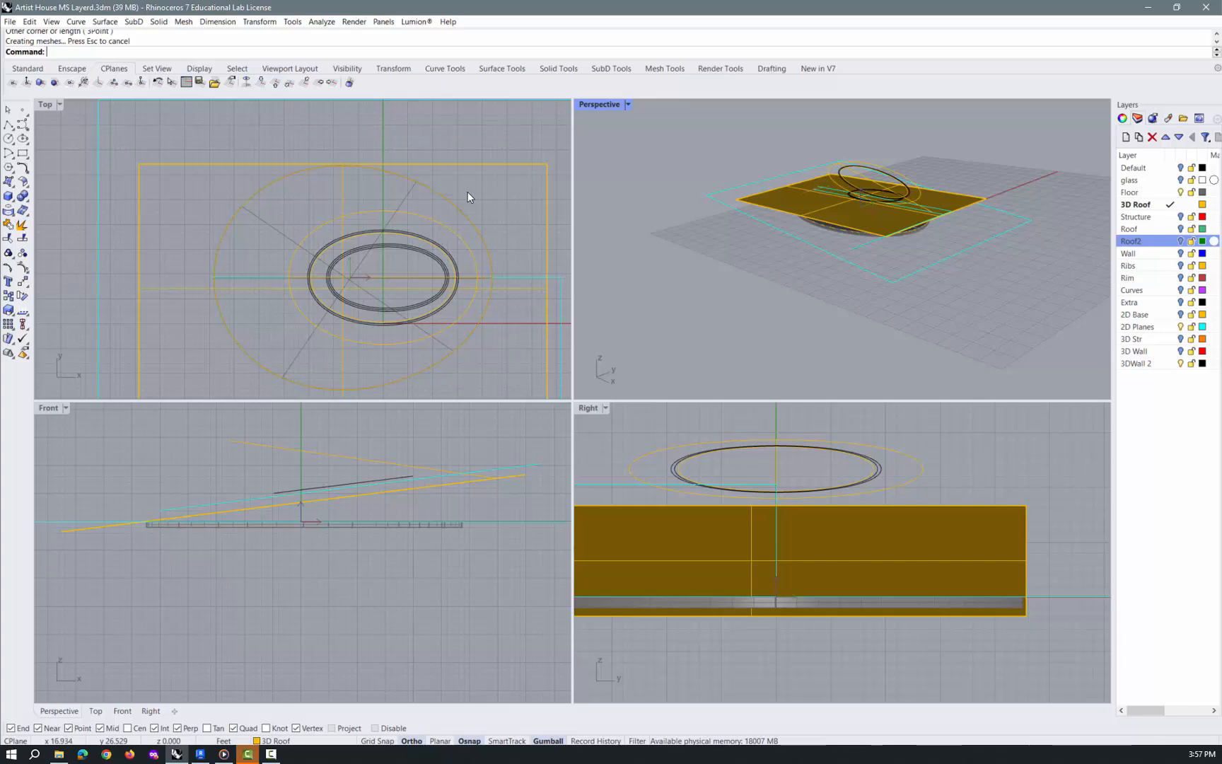
Move the sloped plane surface sideways along the guide line's direction to centre it better over the floor perimeter
{"action": "scroll", "coordinate": [468, 193], "scroll_direction": "down", "scroll_amount": 4}
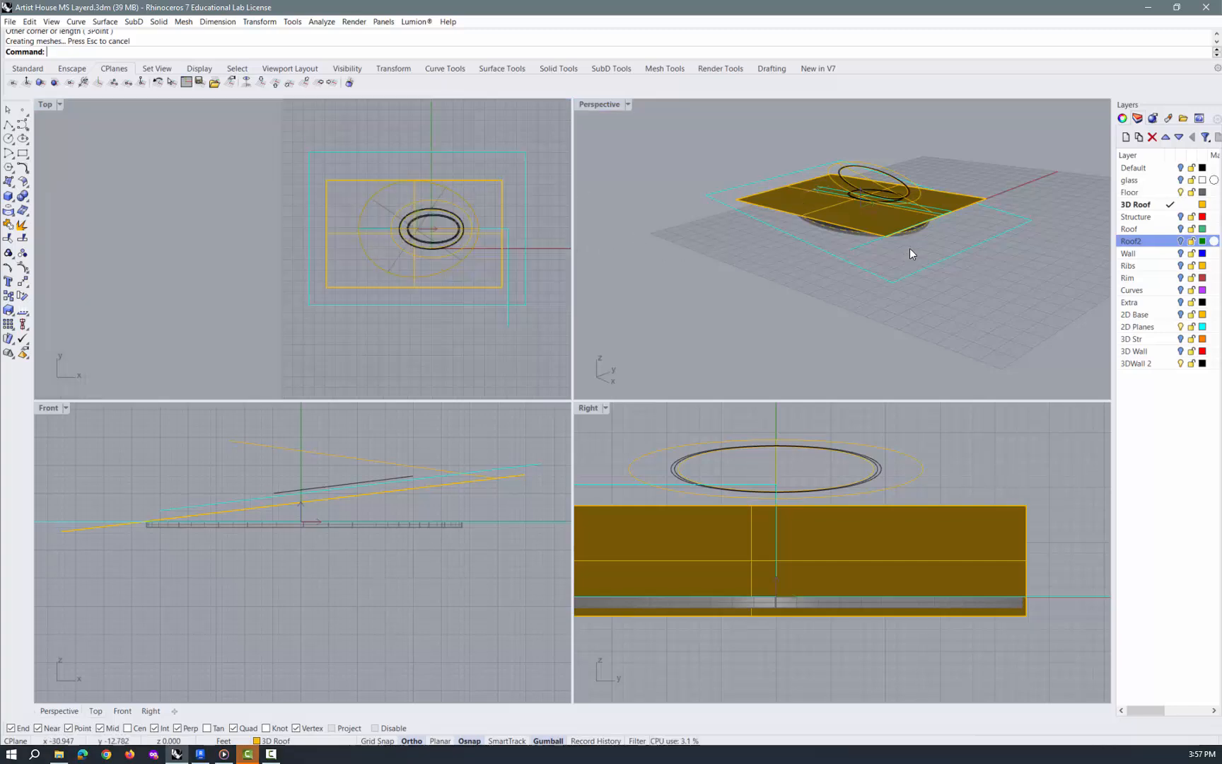
{"action": "left_click", "coordinate": [764, 198]}
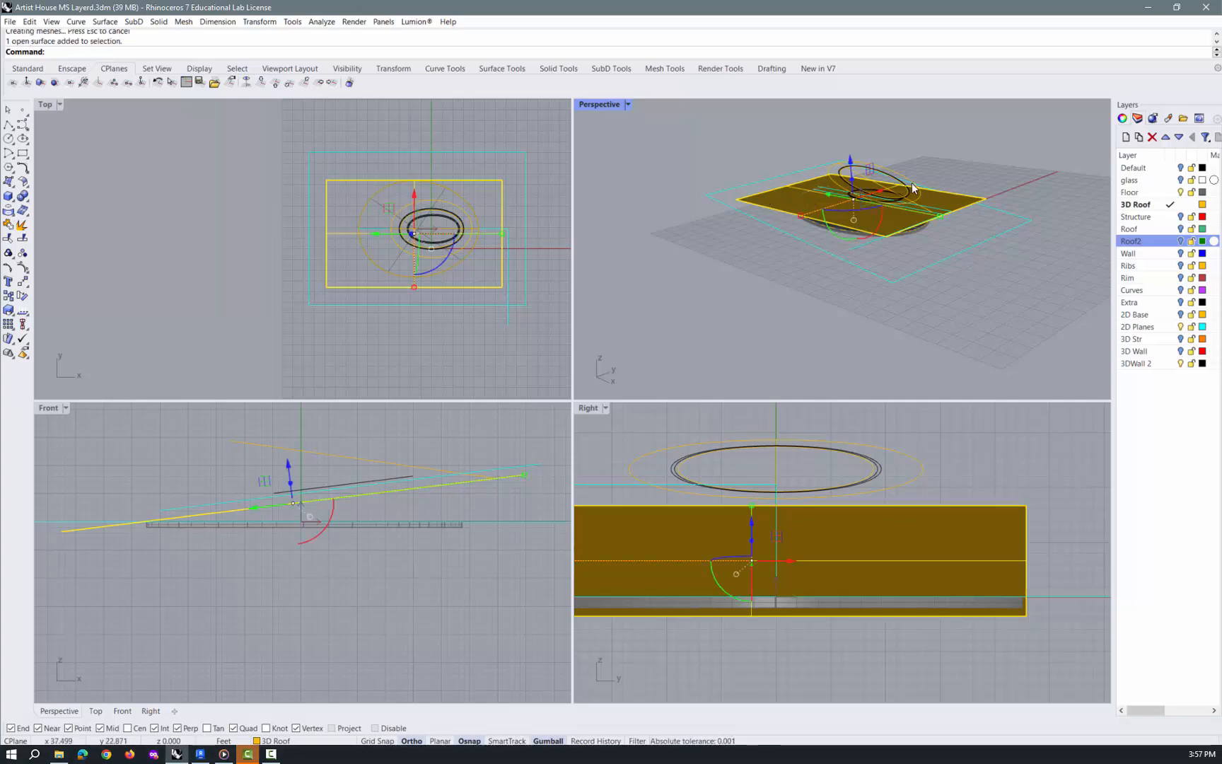
{"action": "scroll", "coordinate": [879, 195], "scroll_direction": "up", "scroll_amount": 3}
{"action": "left_click_drag", "start_coordinate": [839, 207], "coordinate": [846, 199]}
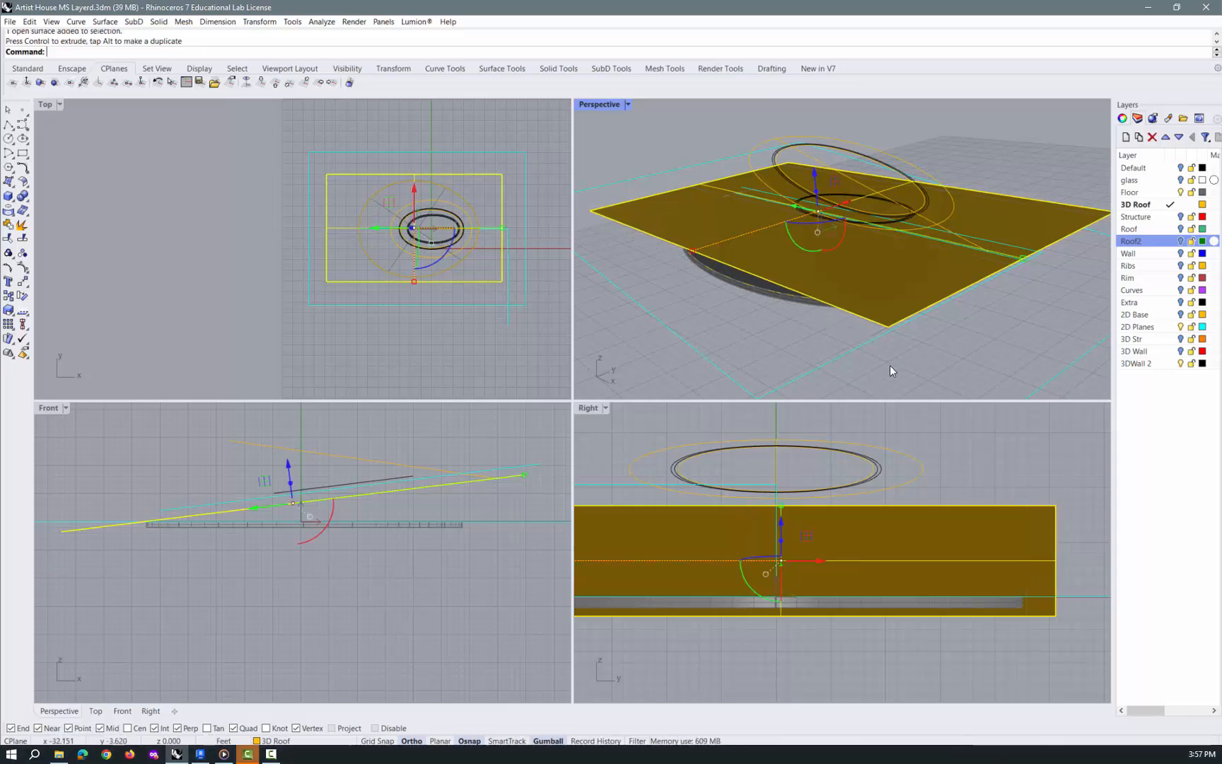
{"action": "key", "text": "Escape"}
Project the closed floor perimeter curve onto the sloped plane surface along the CPlaneZ direction
{"action": "type", "text": "P"}
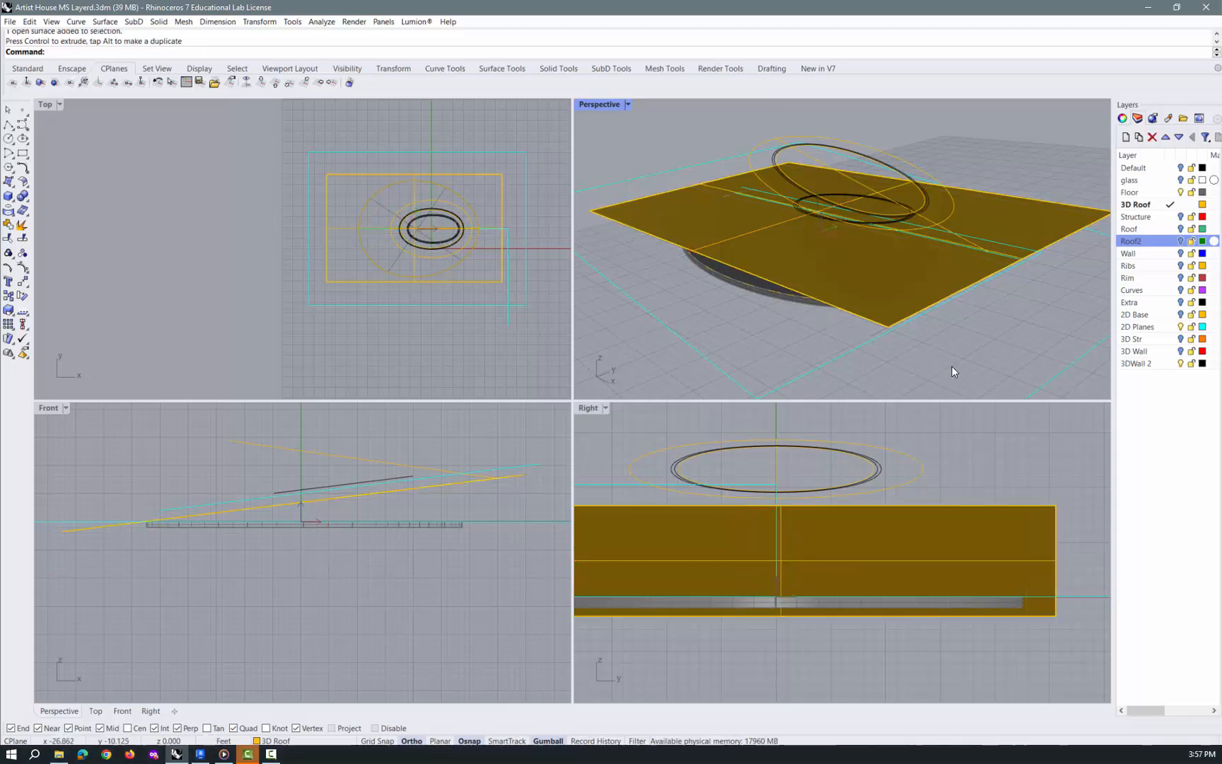
{"action": "type", "text": "roject"}
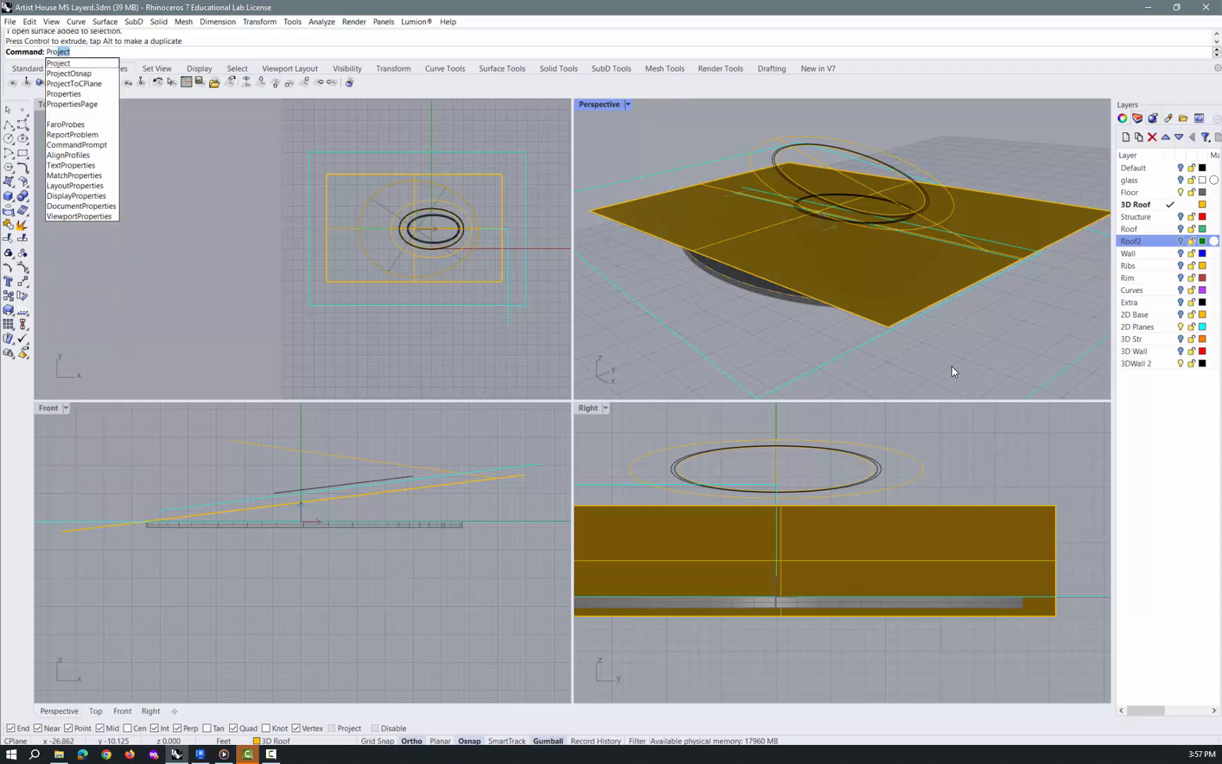
{"action": "key", "text": "Return"}
{"action": "right_click_drag", "start_coordinate": [931, 377], "coordinate": [941, 346]}
{"action": "left_click", "coordinate": [882, 219]}
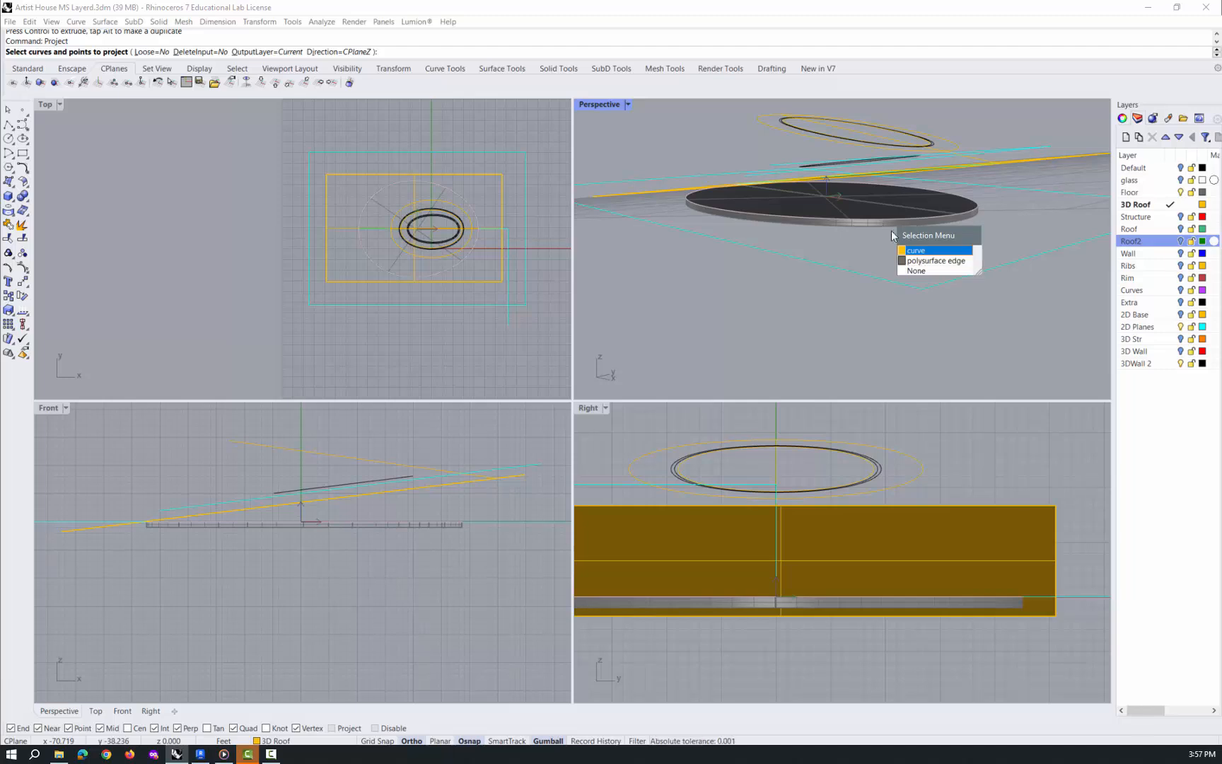
{"action": "left_click", "coordinate": [929, 253]}
{"action": "right_click_drag", "start_coordinate": [947, 238], "coordinate": [1042, 239]}
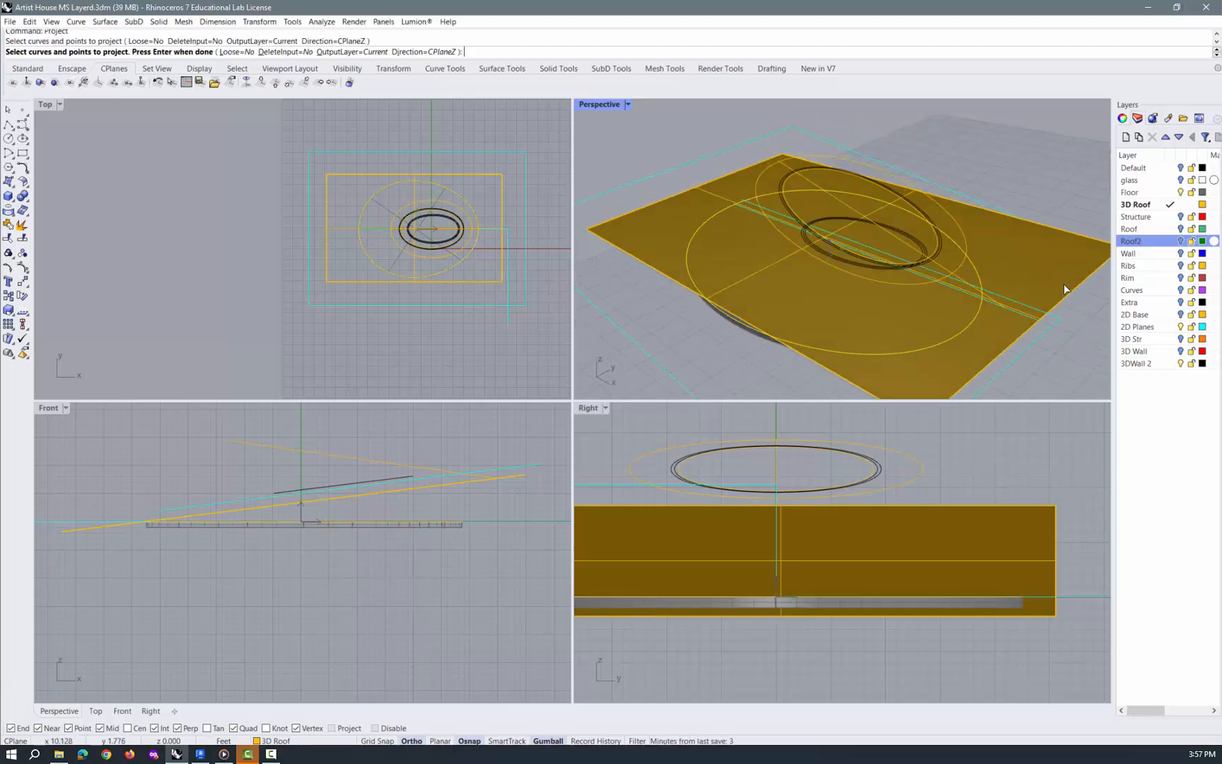
{"action": "right_click", "coordinate": [1046, 272]}
{"action": "left_click", "coordinate": [1045, 274]}
{"action": "right_click", "coordinate": [1045, 274]}
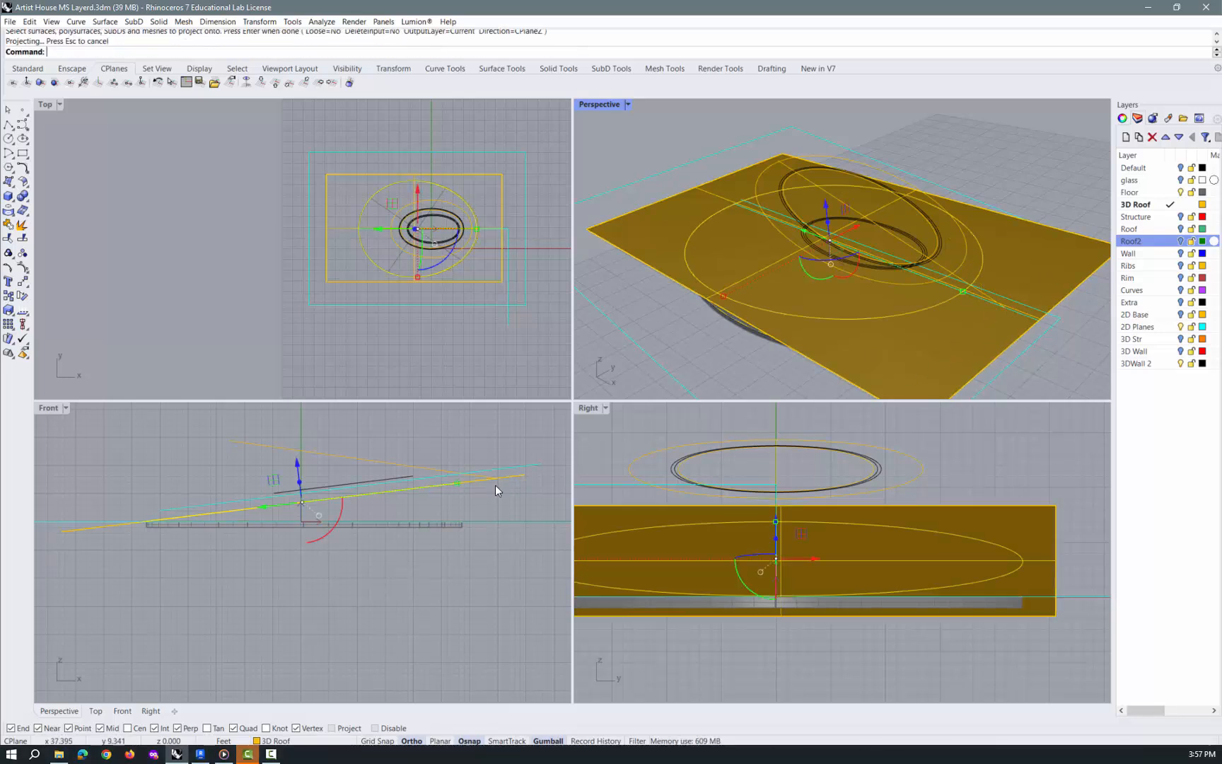
{"action": "left_click", "coordinate": [484, 532]}
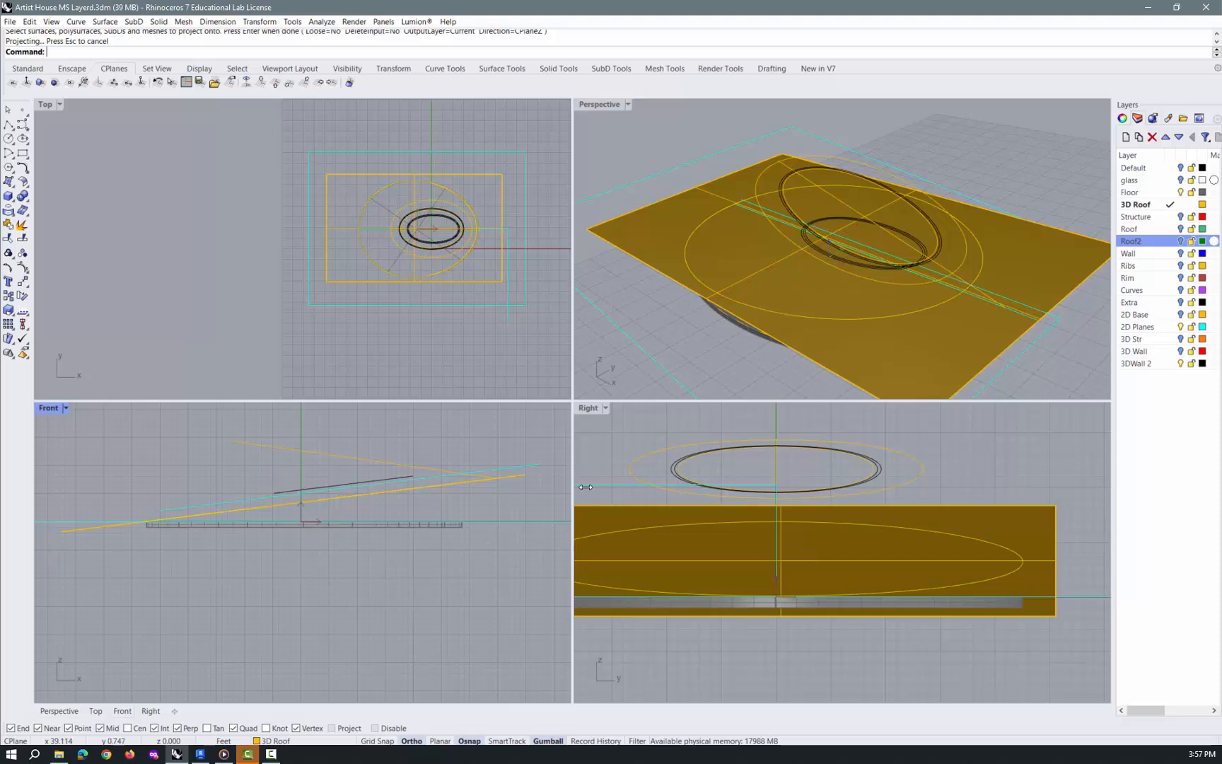
Delete the sloped plane surface and hide the Floor layer
{"action": "left_click", "coordinate": [749, 324]}
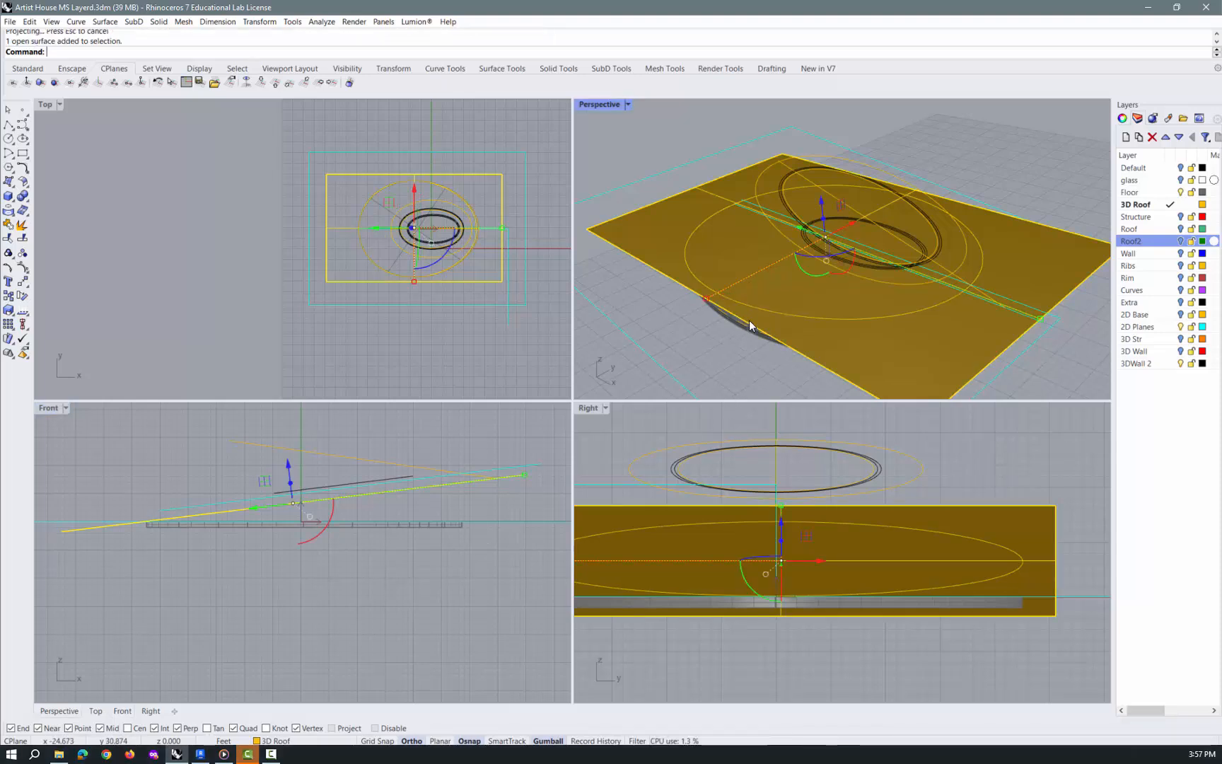
{"action": "key", "text": "Delete"}
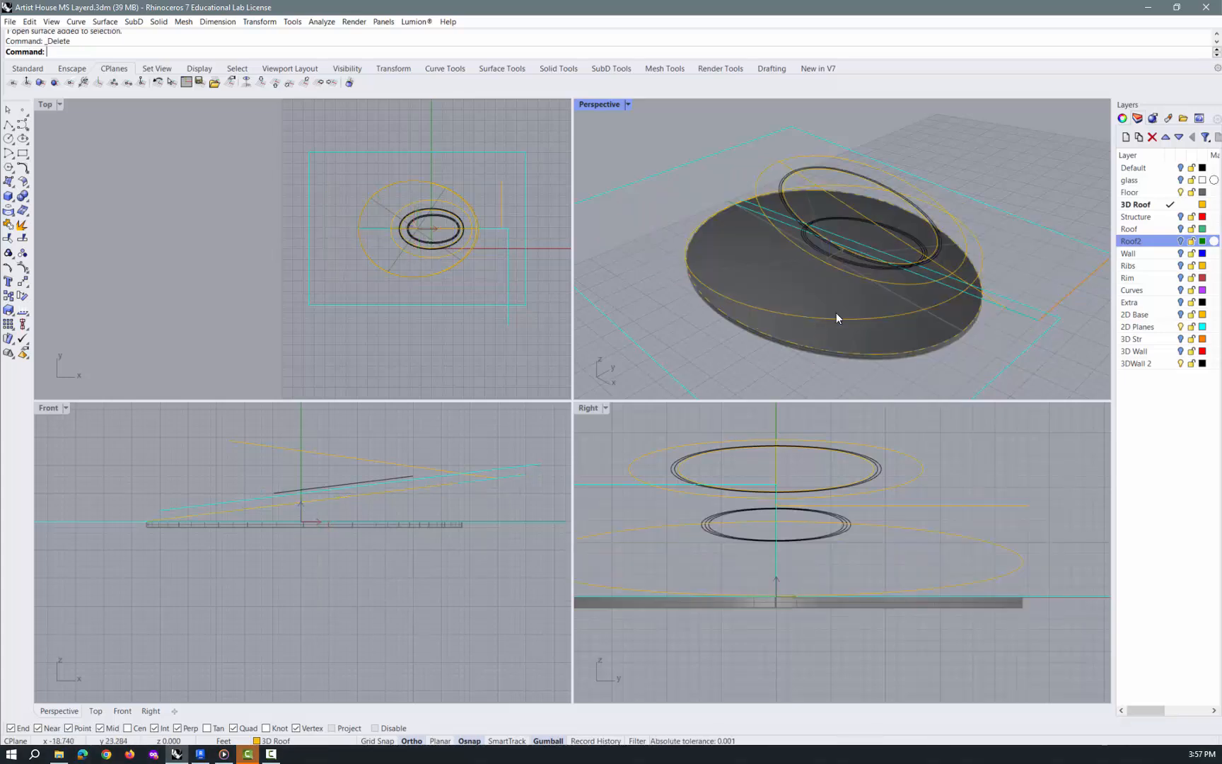
{"action": "left_click", "coordinate": [1180, 192]}
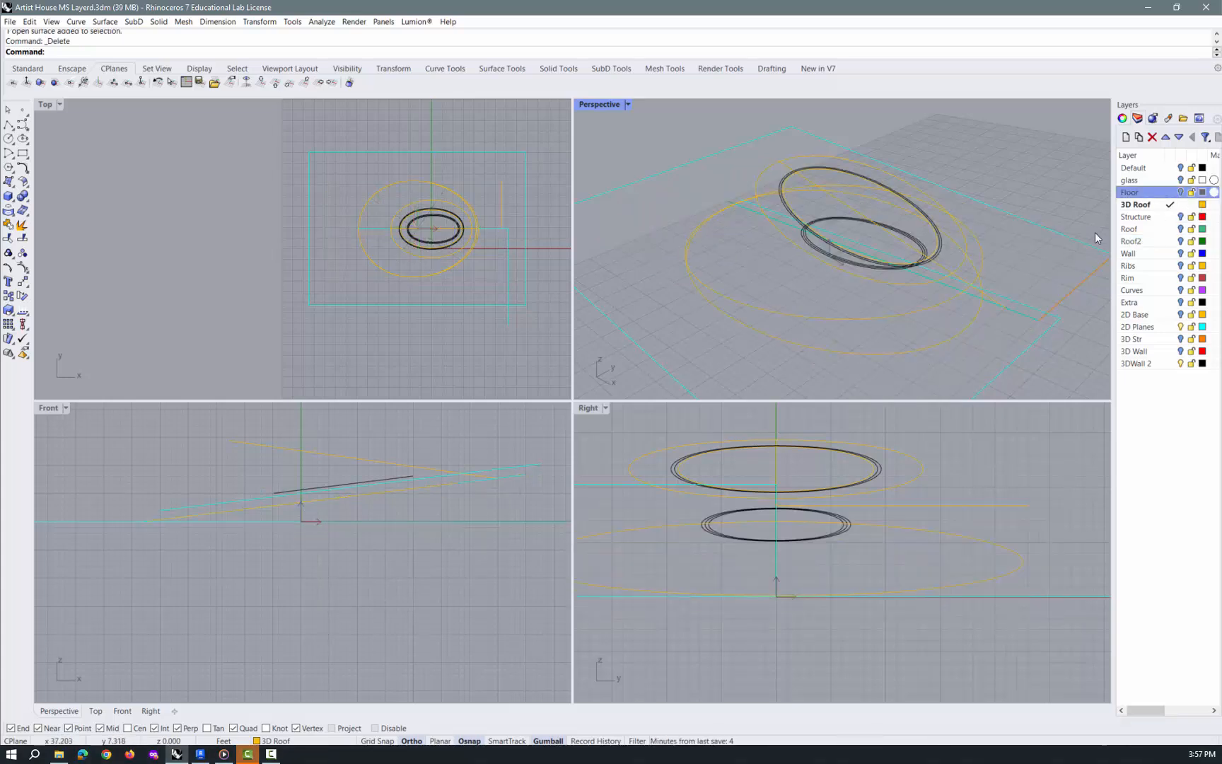
Loft the projected perimeter curve to the outer offset ellipse with Straight sections and Do not simplify
{"action": "left_click", "coordinate": [910, 314]}
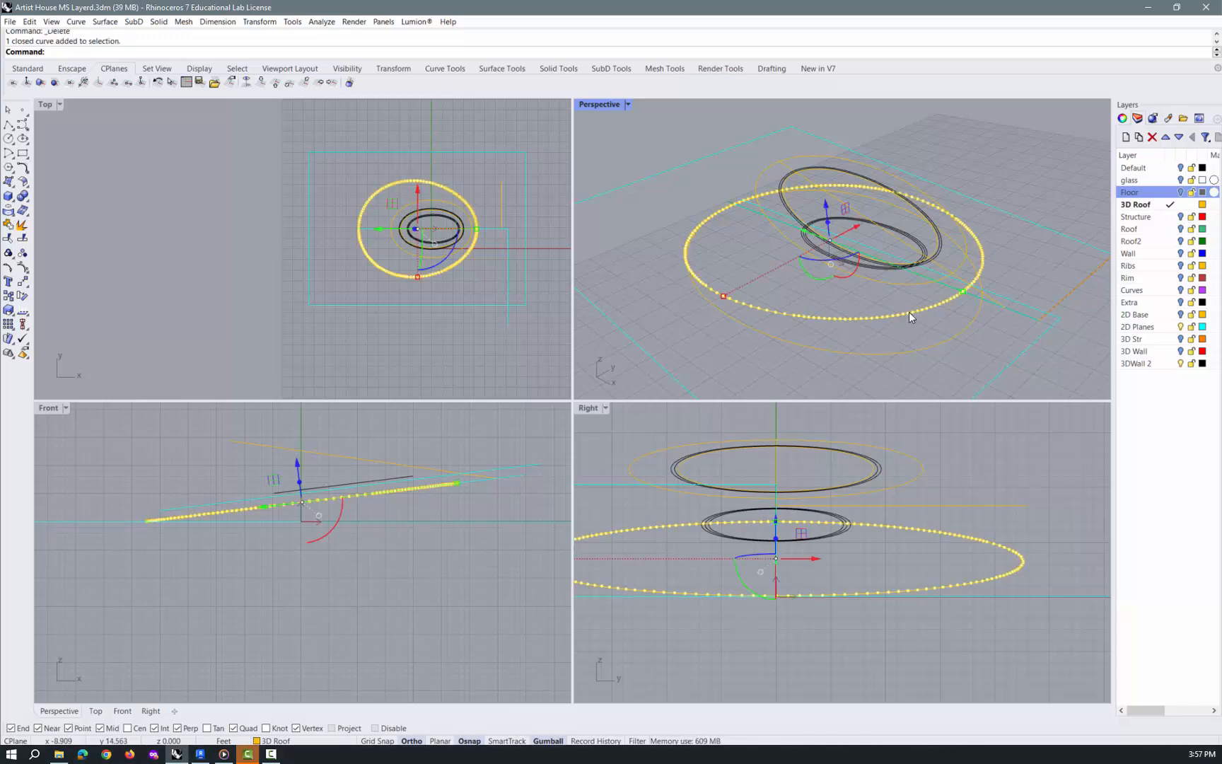
{"action": "left_click", "coordinate": [917, 282], "text": "shift"}
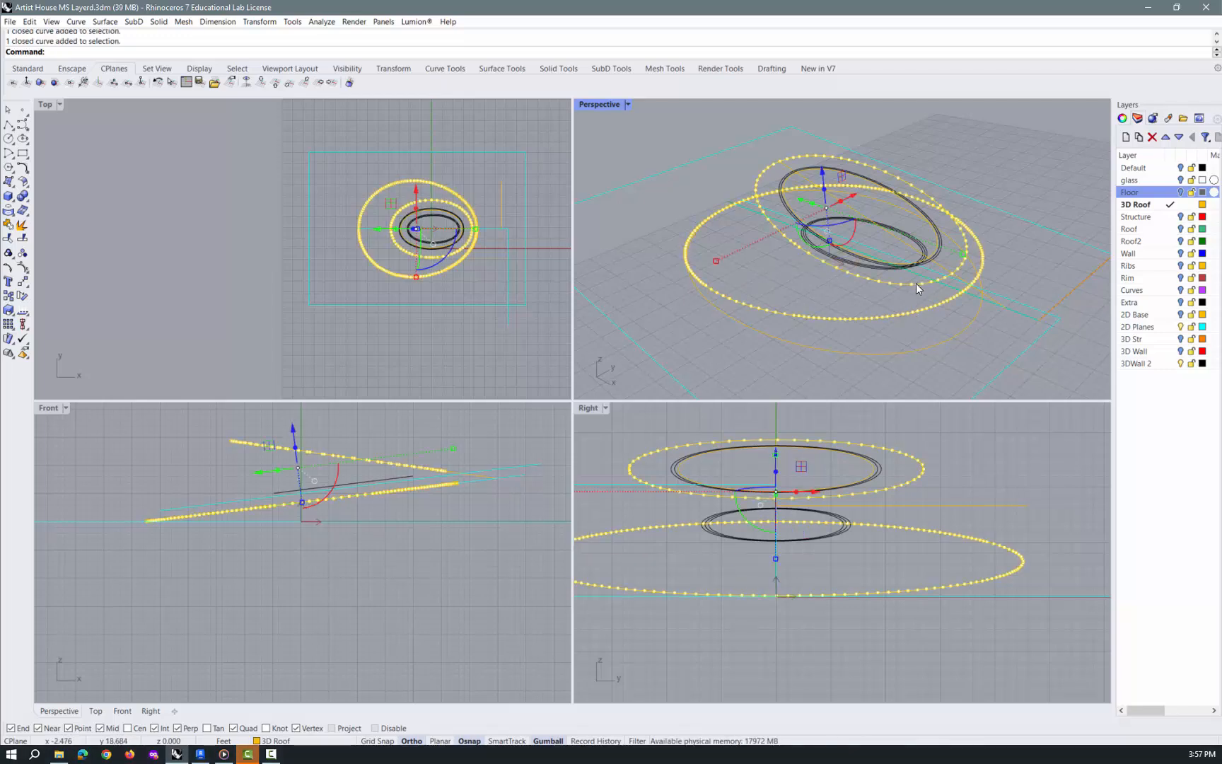
{"action": "type", "text": "Loft"}
{"action": "key", "text": "Return"}
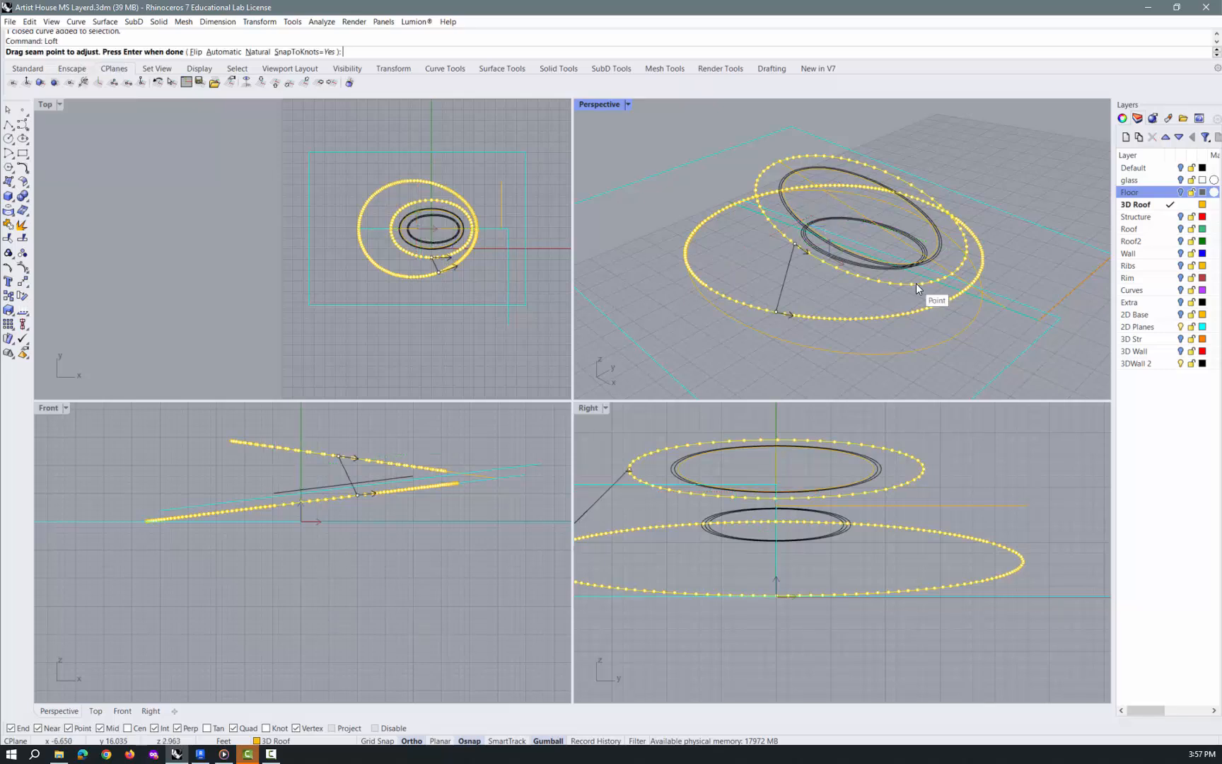
{"action": "key", "text": "Return"}
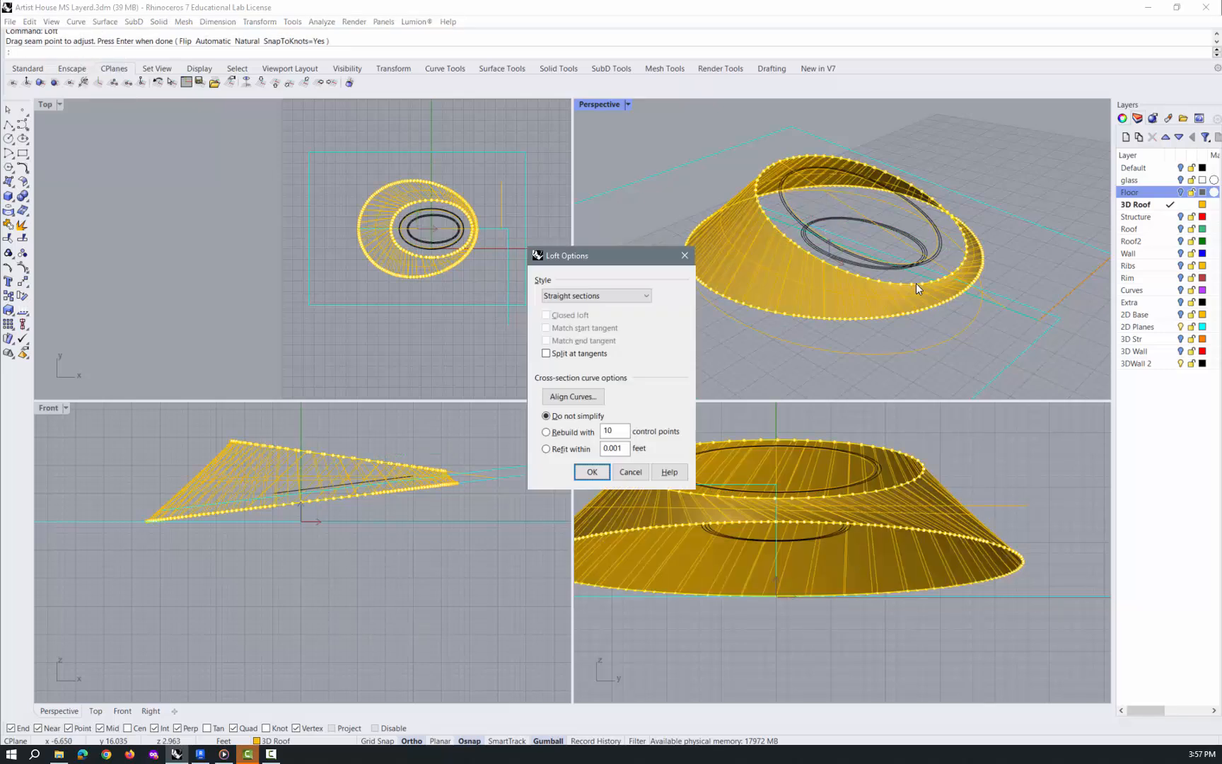
{"action": "left_click", "coordinate": [595, 473]}
Show the Structure layer and examine how the lofted roof meets the structure's raised end
{"action": "left_click", "coordinate": [1136, 216]}
{"action": "left_click", "coordinate": [1181, 216]}
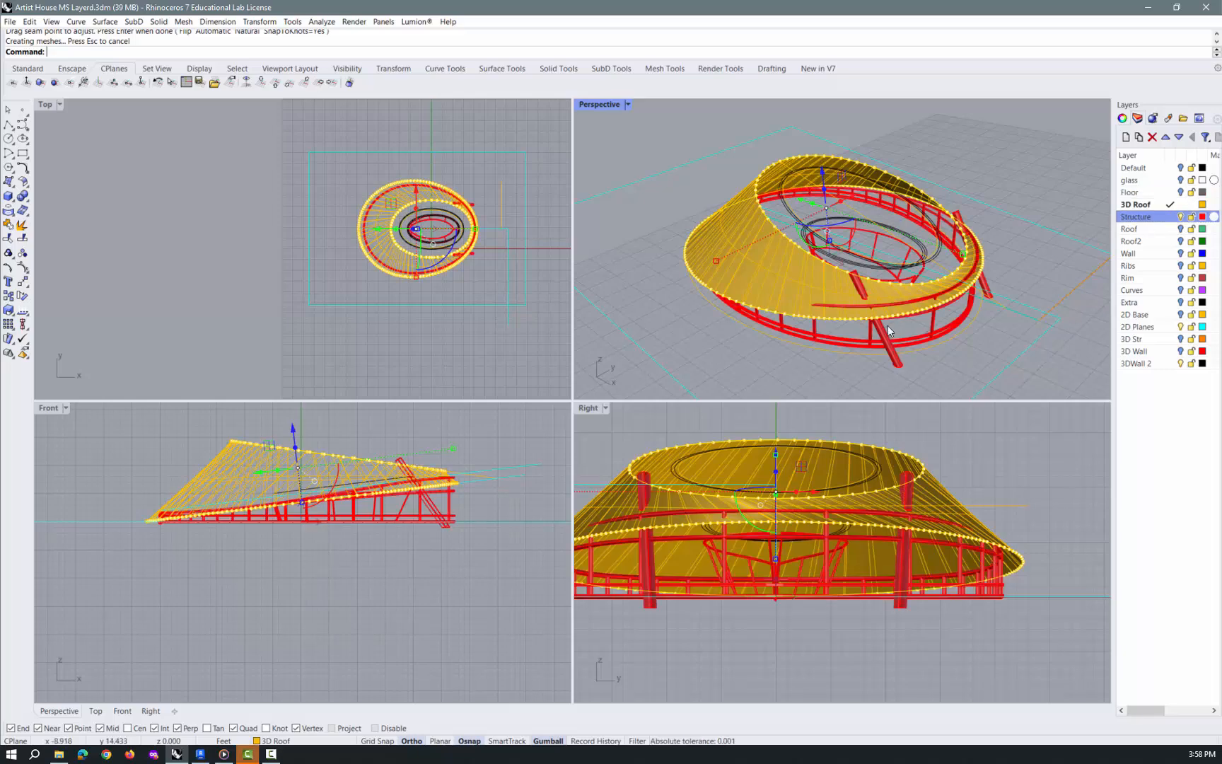
{"action": "right_click_drag", "start_coordinate": [870, 339], "coordinate": [926, 235]}
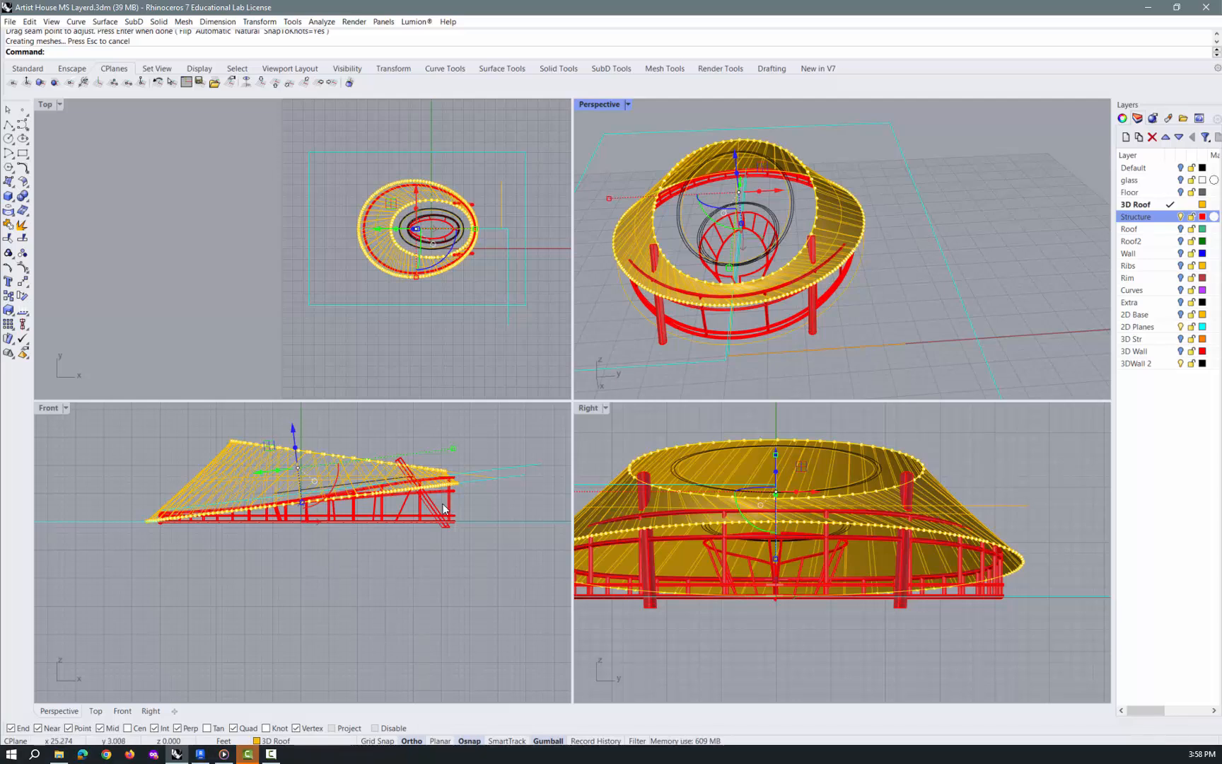
{"action": "scroll", "coordinate": [457, 469], "scroll_direction": "up", "scroll_amount": 3}
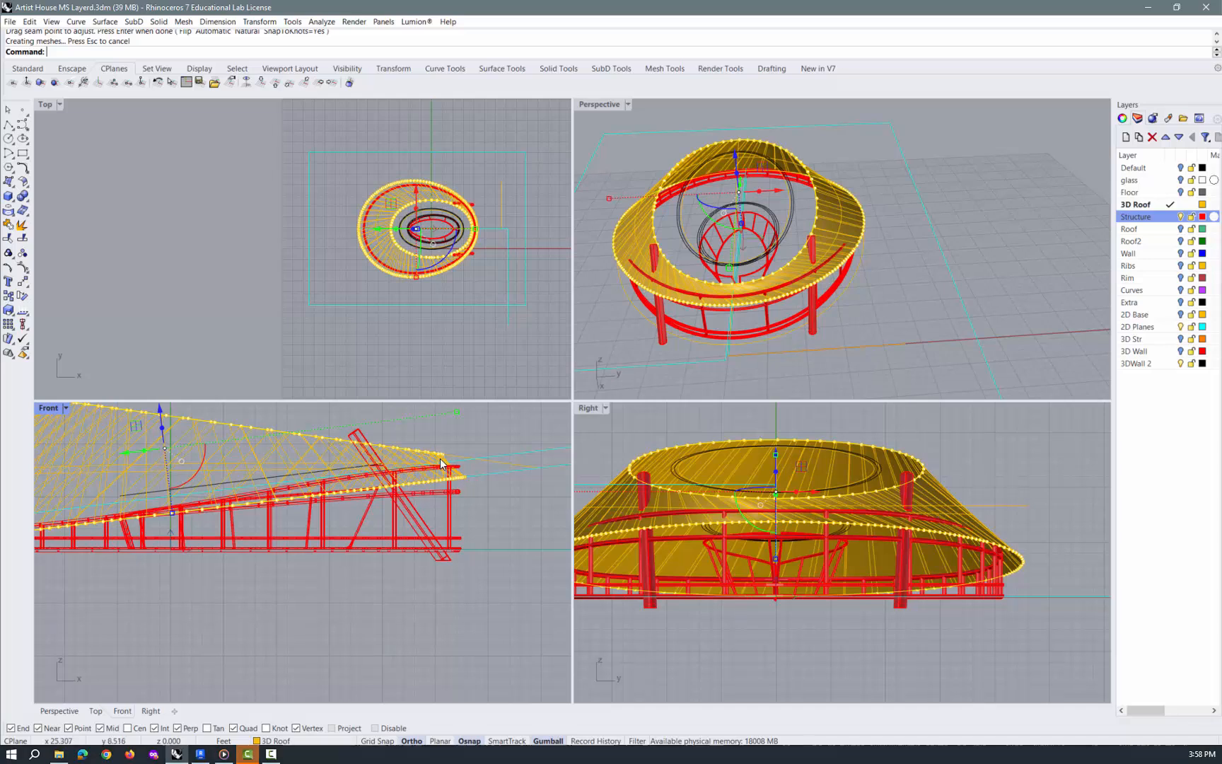
{"action": "right_click_drag", "start_coordinate": [415, 495], "coordinate": [488, 468]}
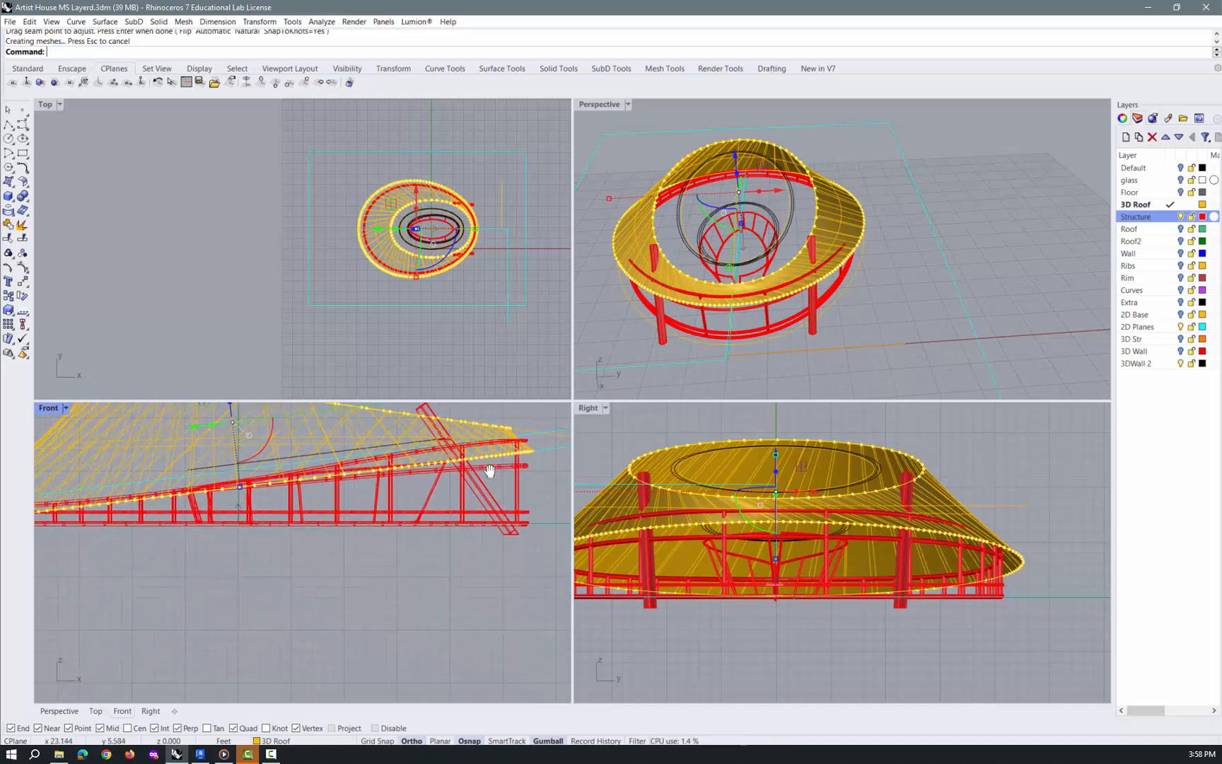
Scale the lofted roof up slightly along its length so its lower edge overhangs both ends of the structure
{"action": "left_click", "coordinate": [448, 578]}
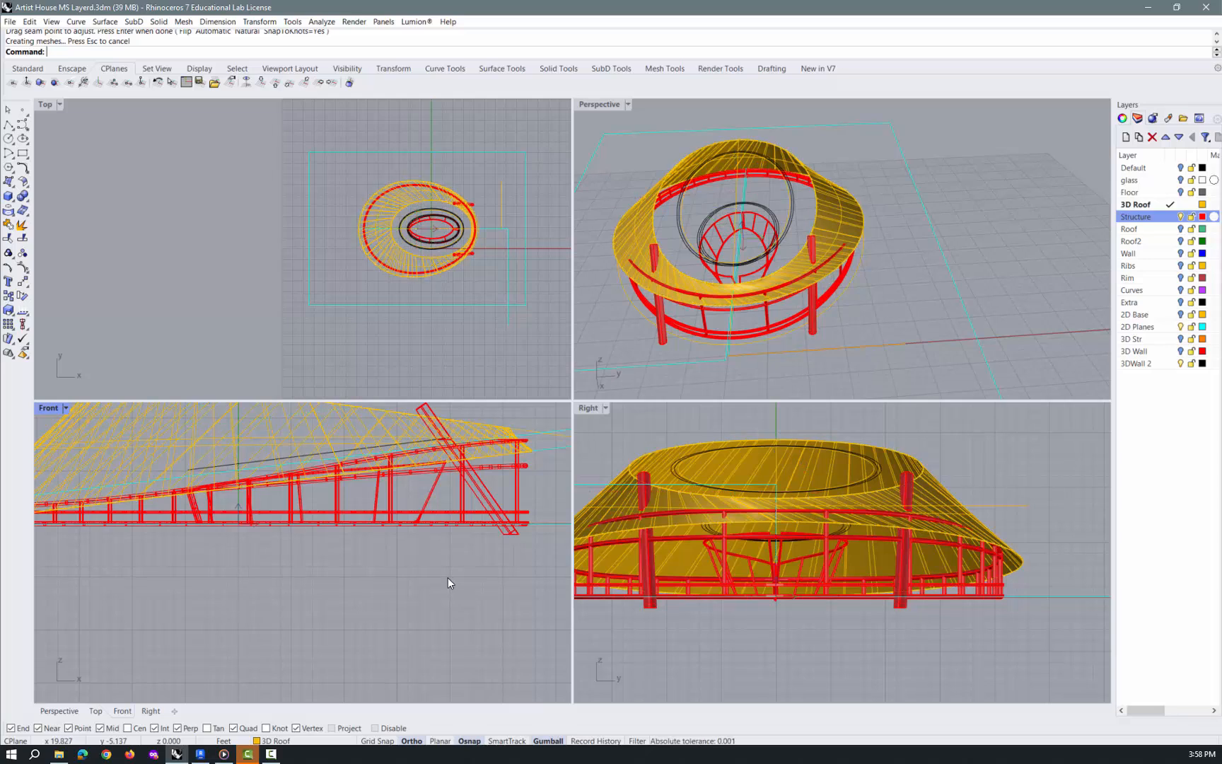
{"action": "left_click", "coordinate": [383, 417]}
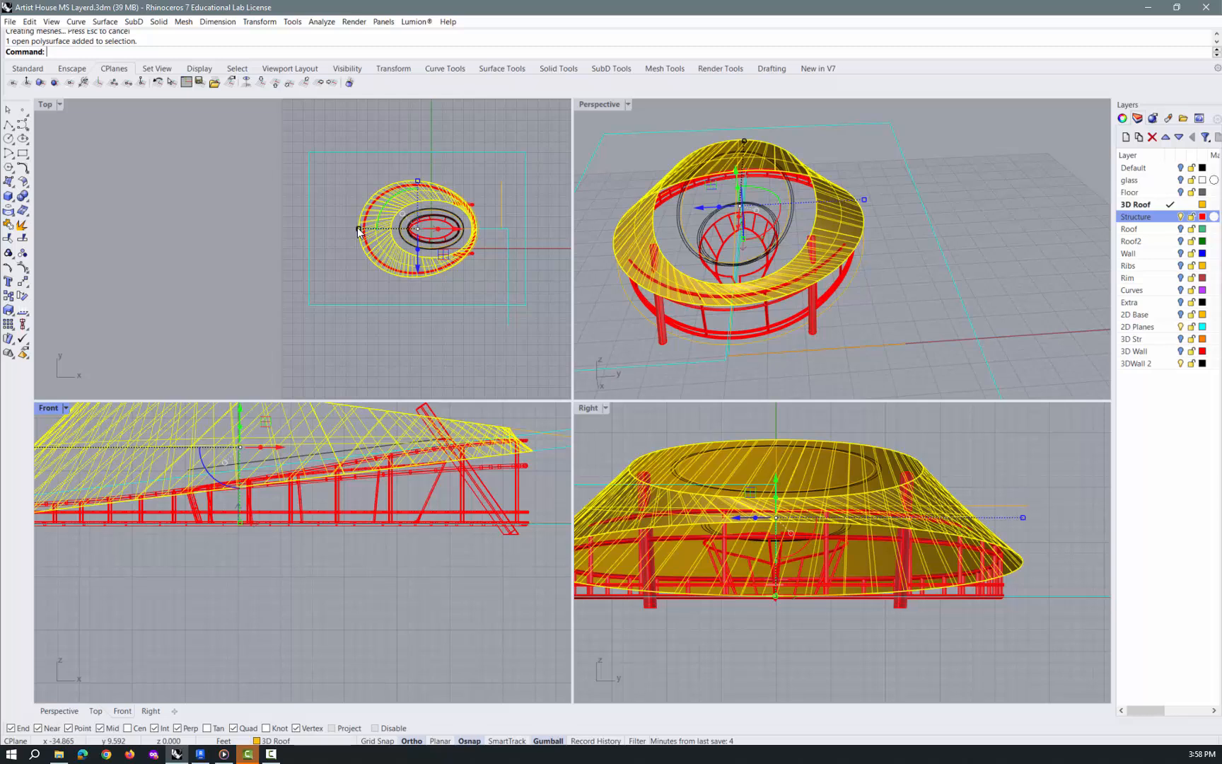
{"action": "left_click_drag", "start_coordinate": [359, 230], "coordinate": [357, 230]}
{"action": "scroll", "coordinate": [536, 352], "scroll_direction": "down", "scroll_amount": 2}
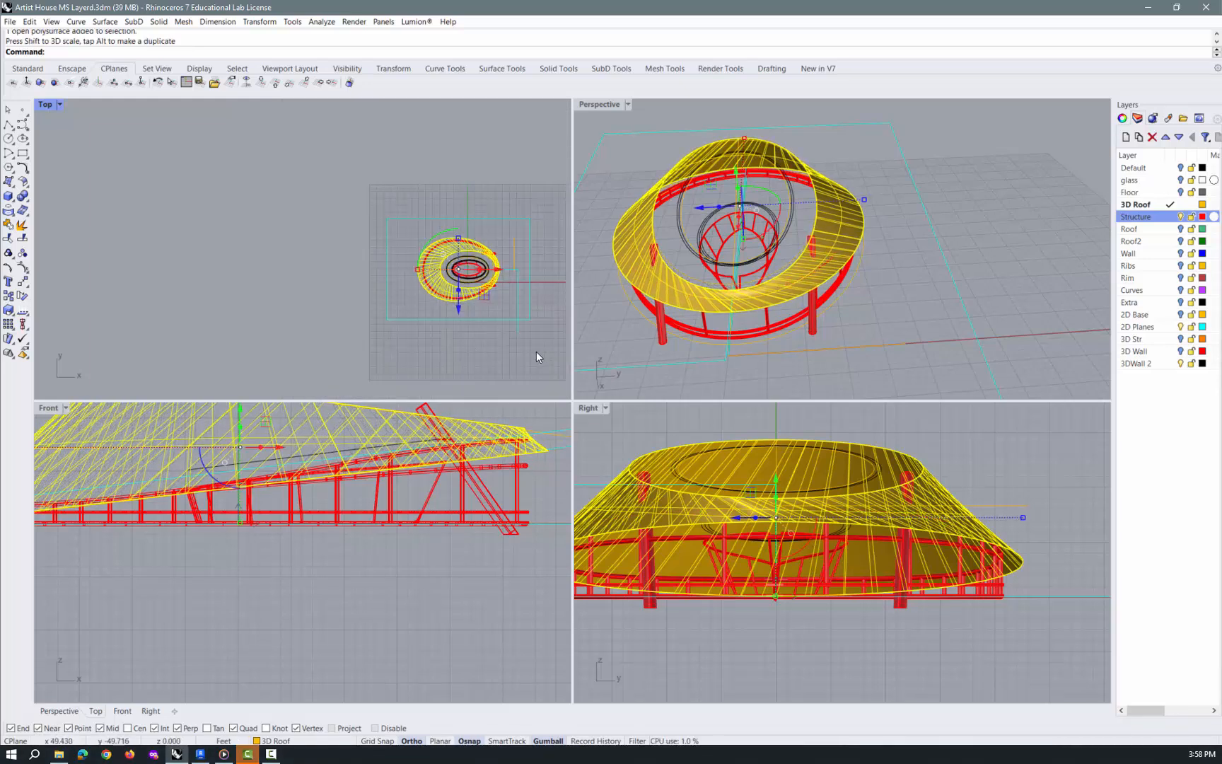
{"action": "scroll", "coordinate": [493, 474], "scroll_direction": "down", "scroll_amount": 6}
{"action": "scroll", "coordinate": [217, 492], "scroll_direction": "up", "scroll_amount": 8}
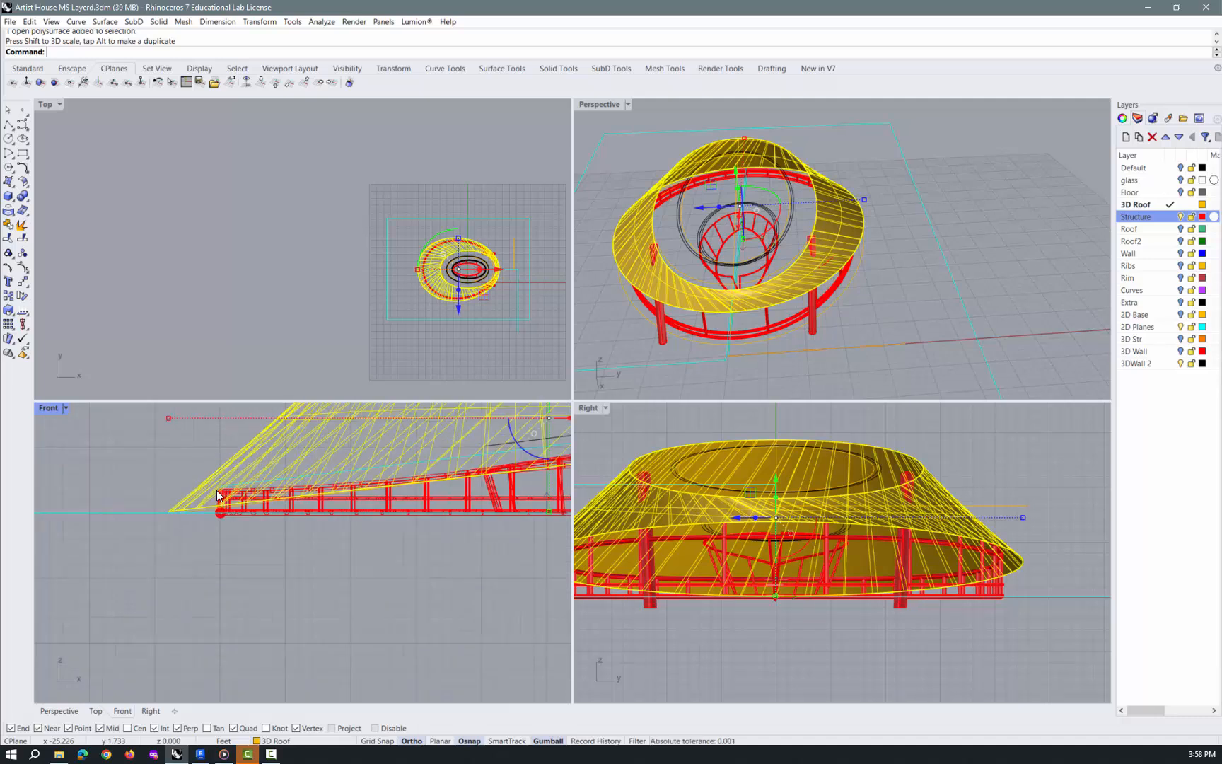
{"action": "scroll", "coordinate": [216, 491], "scroll_direction": "down", "scroll_amount": 6}
{"action": "scroll", "coordinate": [218, 495], "scroll_direction": "down", "scroll_amount": 3}
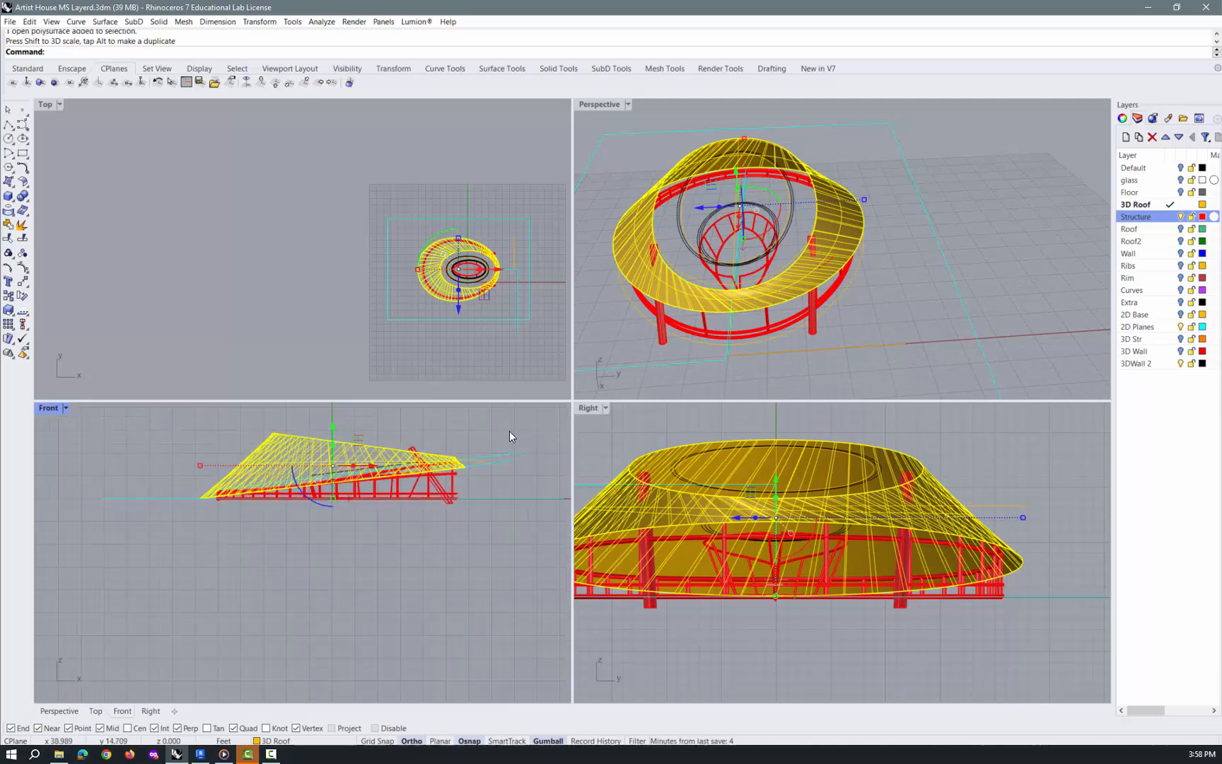
{"action": "key", "text": "Escape"}
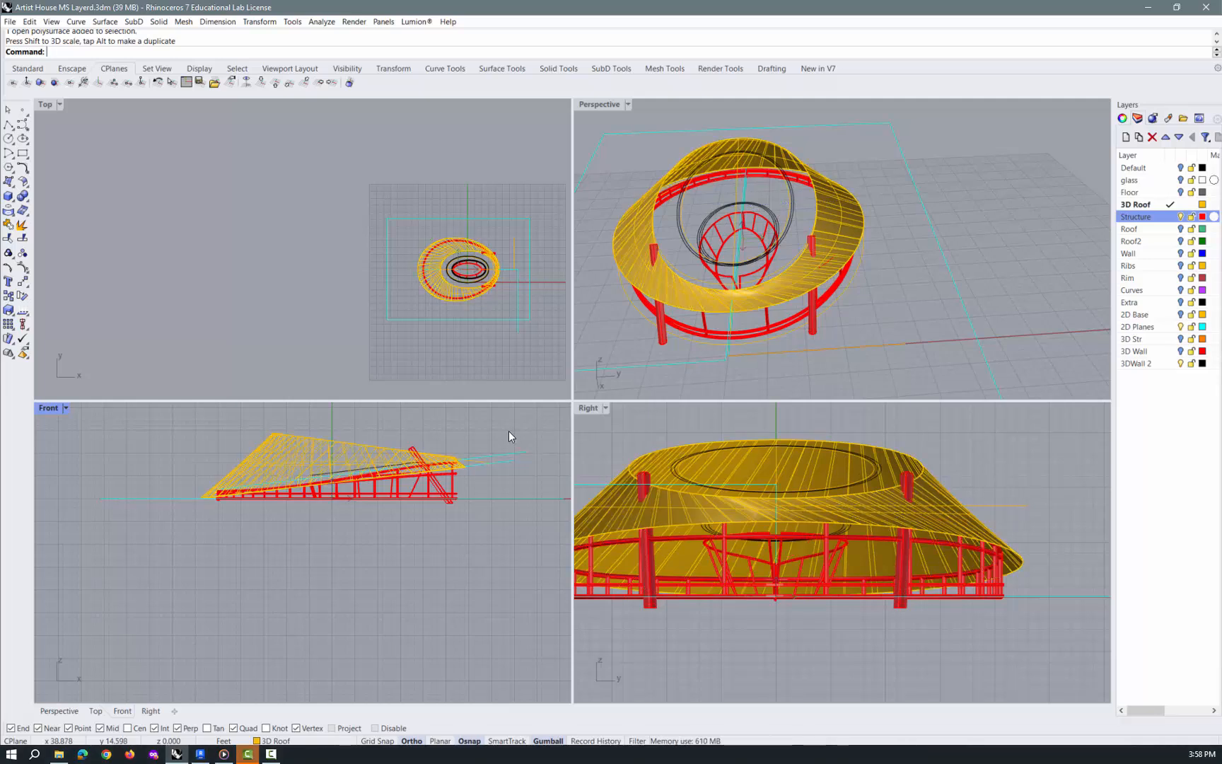
Export only the lofted roof to the Exports folder as the AutoCAD drawing 3D Roof.dwg, overwriting the existing file
{"action": "right_click_drag", "start_coordinate": [938, 347], "coordinate": [826, 335]}
{"action": "left_click", "coordinate": [792, 191]}
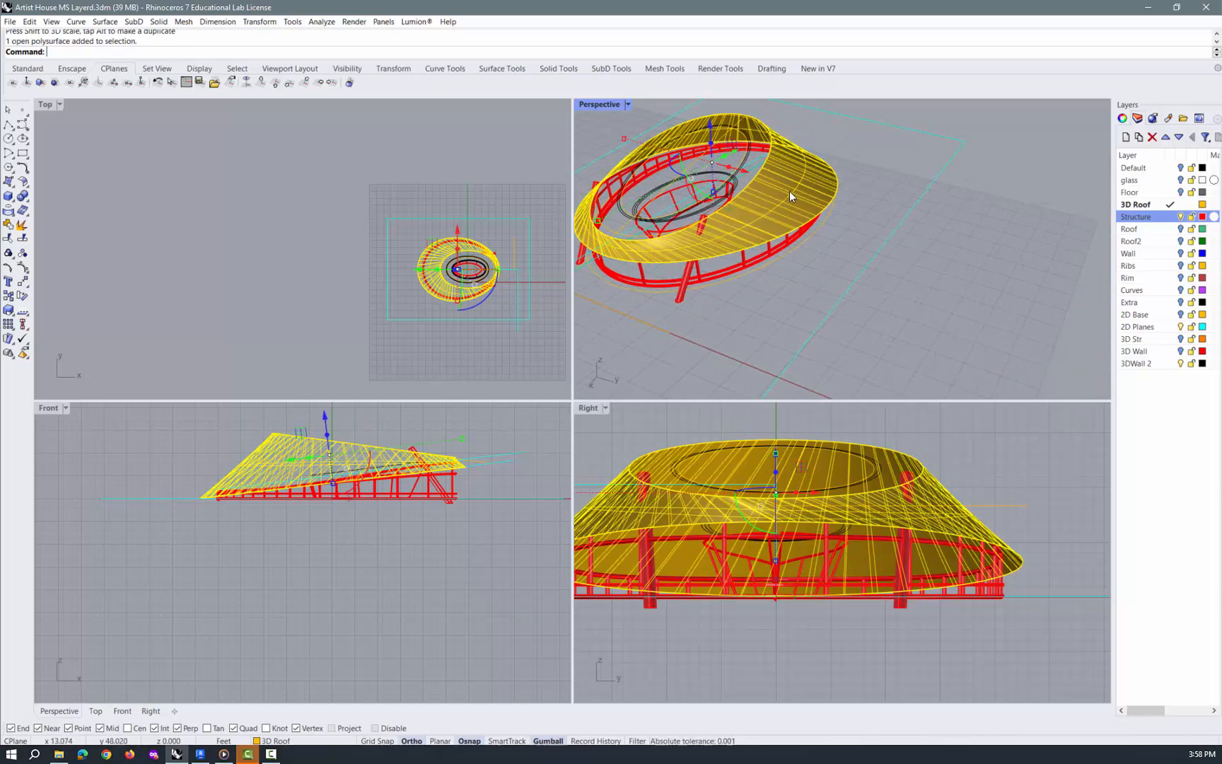
{"action": "left_click", "coordinate": [10, 21]}
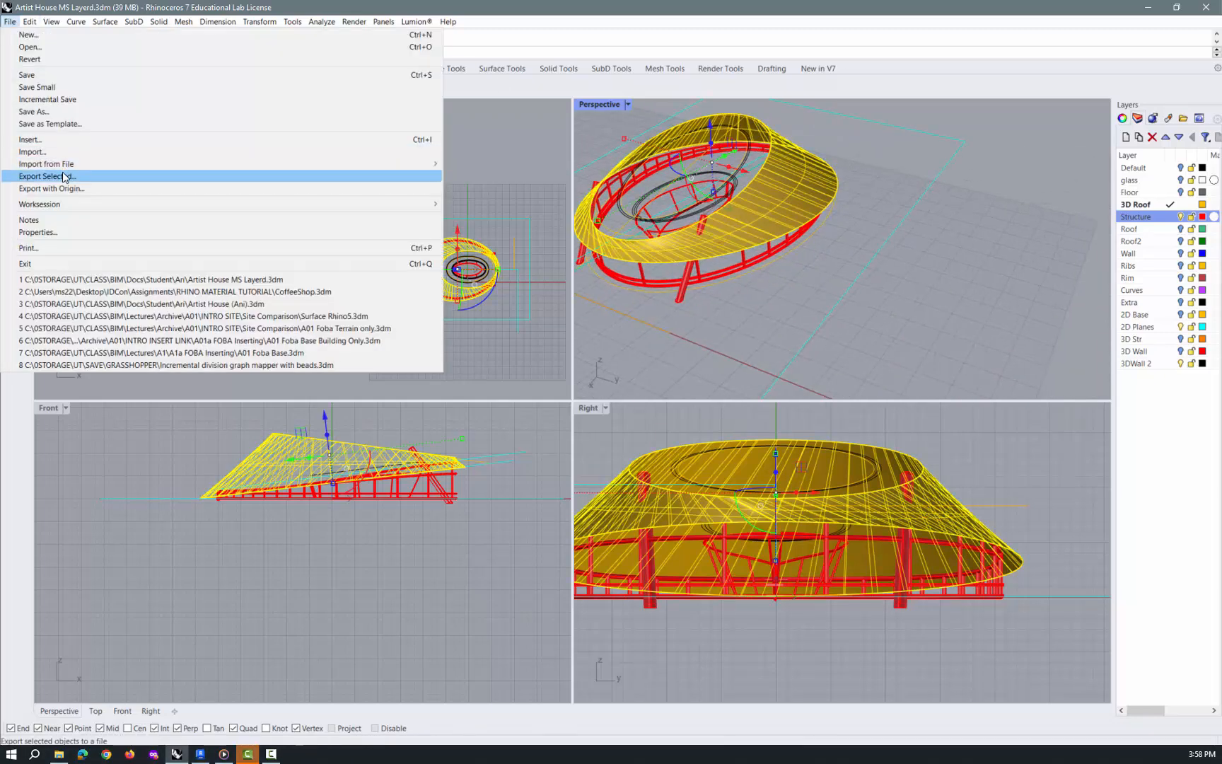
{"action": "left_click", "coordinate": [62, 172]}
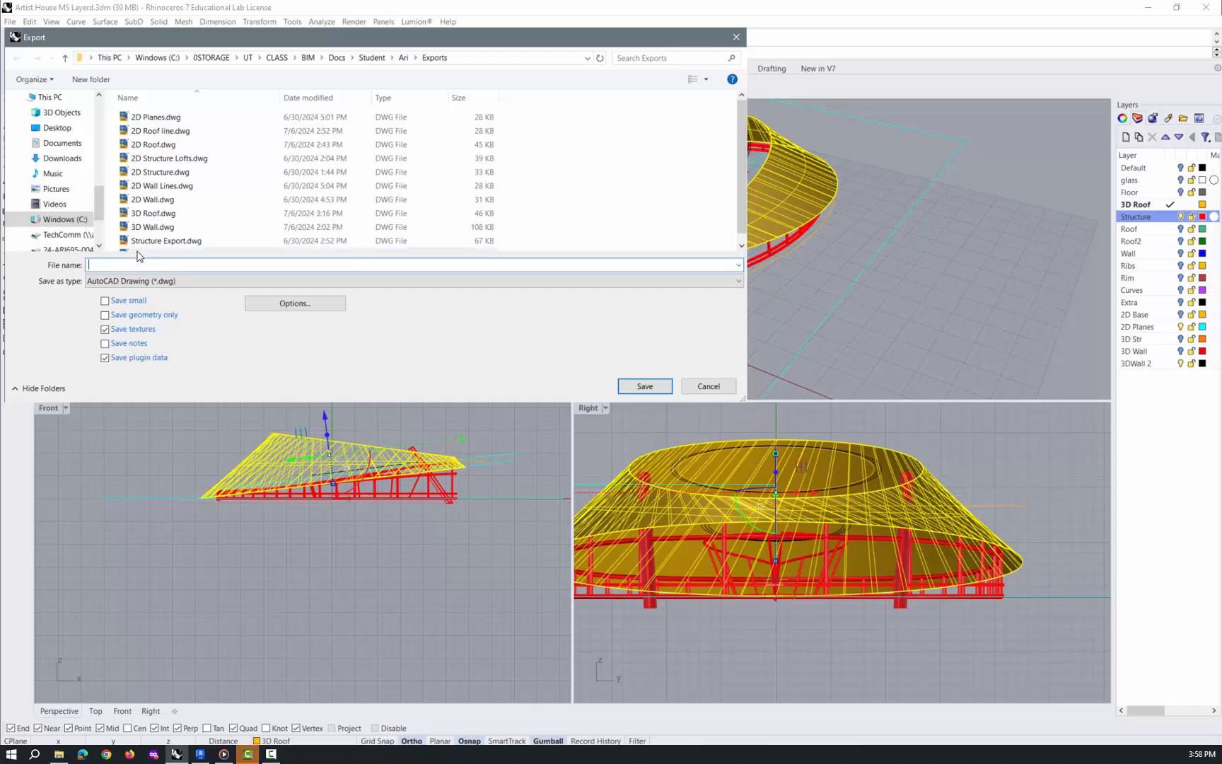
{"action": "left_click", "coordinate": [154, 213]}
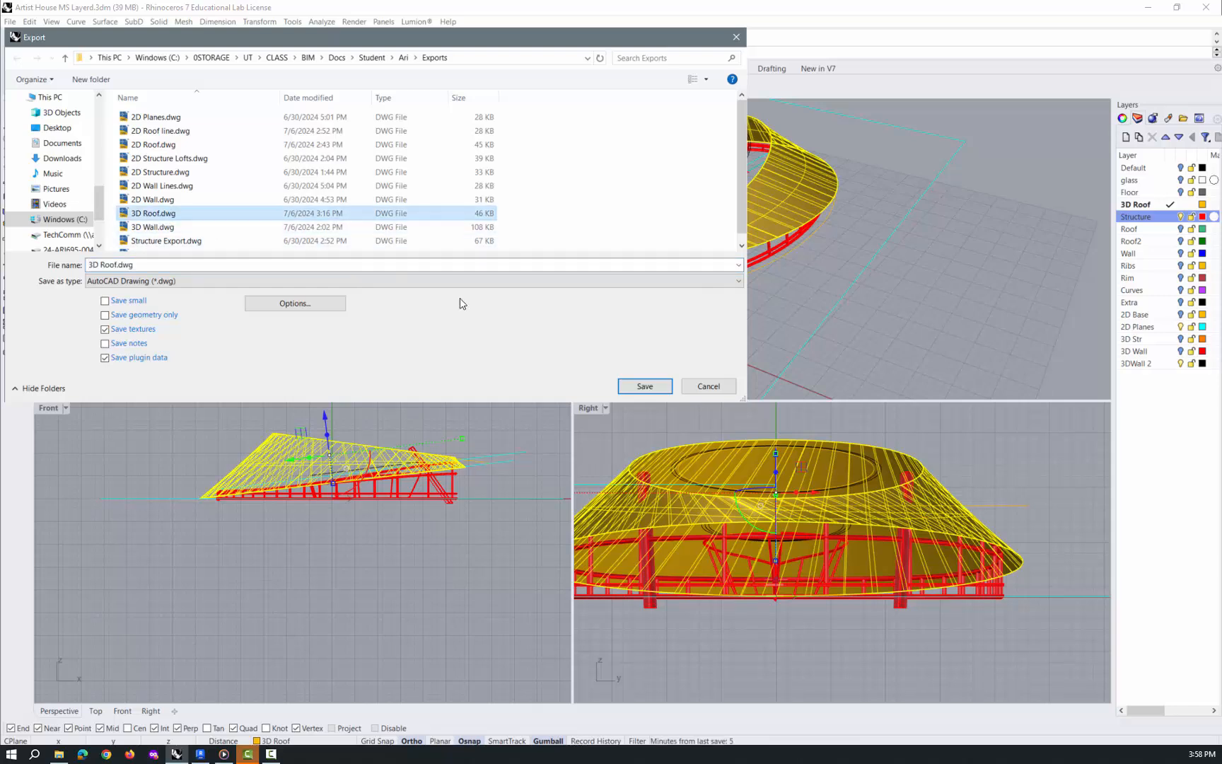
{"action": "left_click", "coordinate": [645, 386]}
{"action": "left_click", "coordinate": [361, 252]}
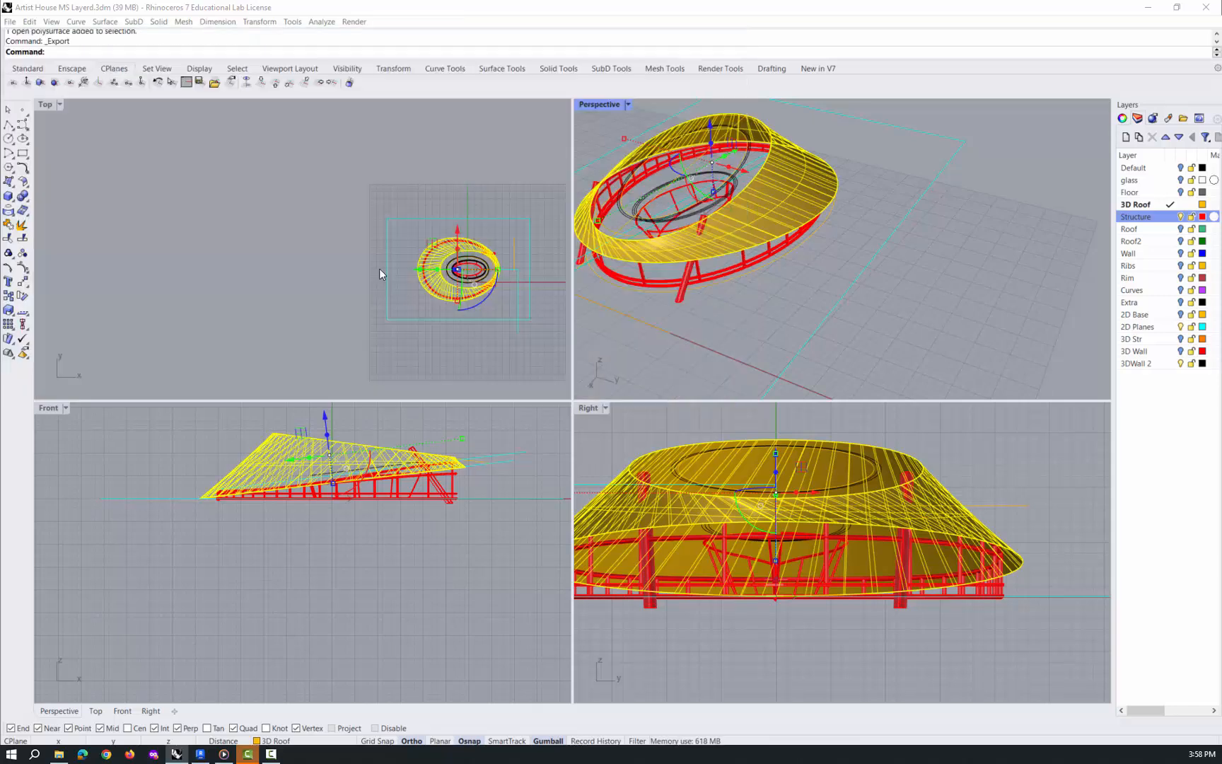
{"action": "left_click", "coordinate": [589, 415]}
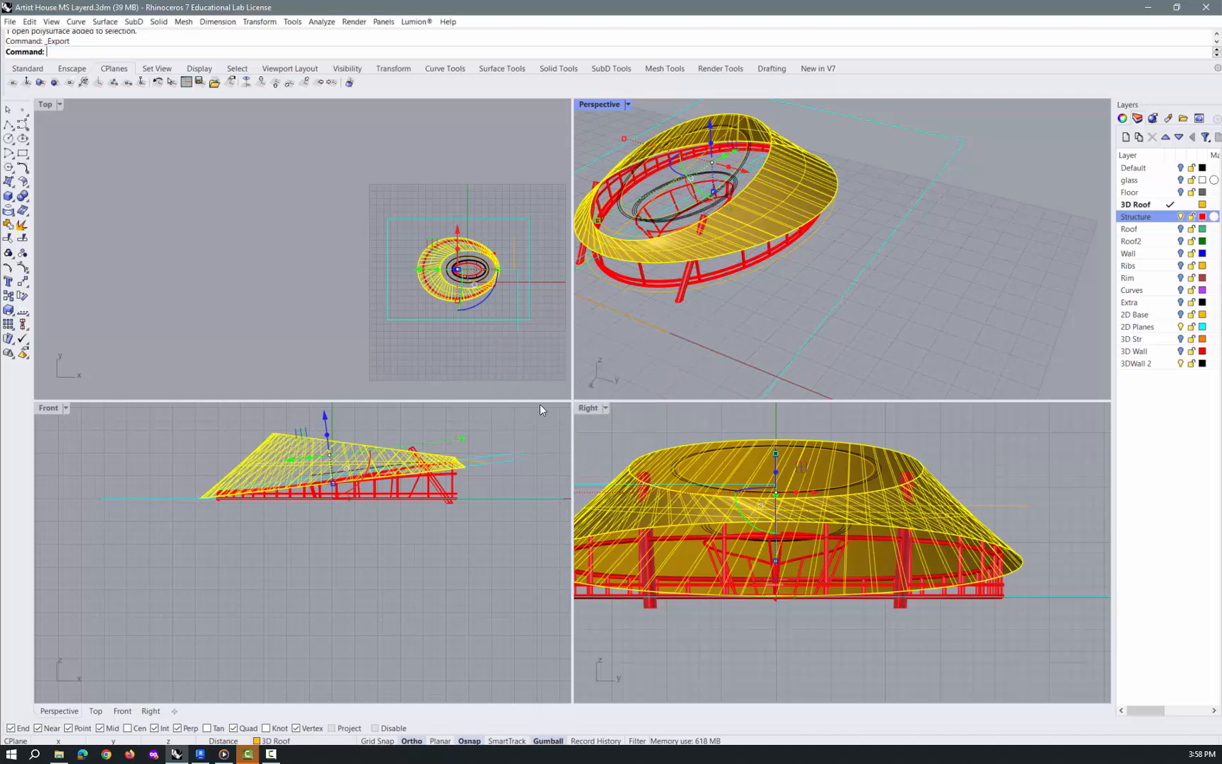